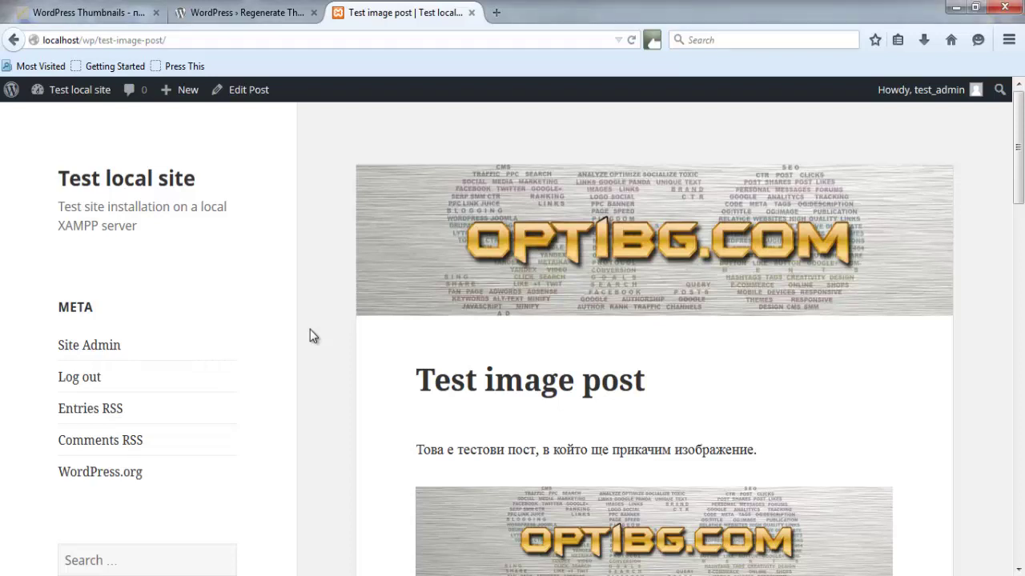
Look over the image sizes in the Test image post and open the site's Media Settings.
scroll(310, 336, down, 1)
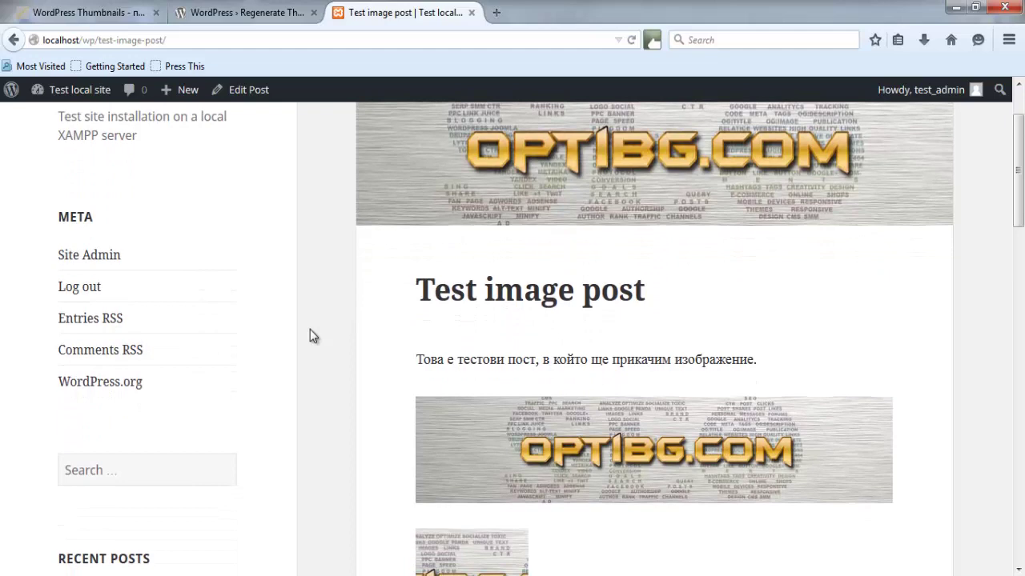
scroll(376, 369, down, 2)
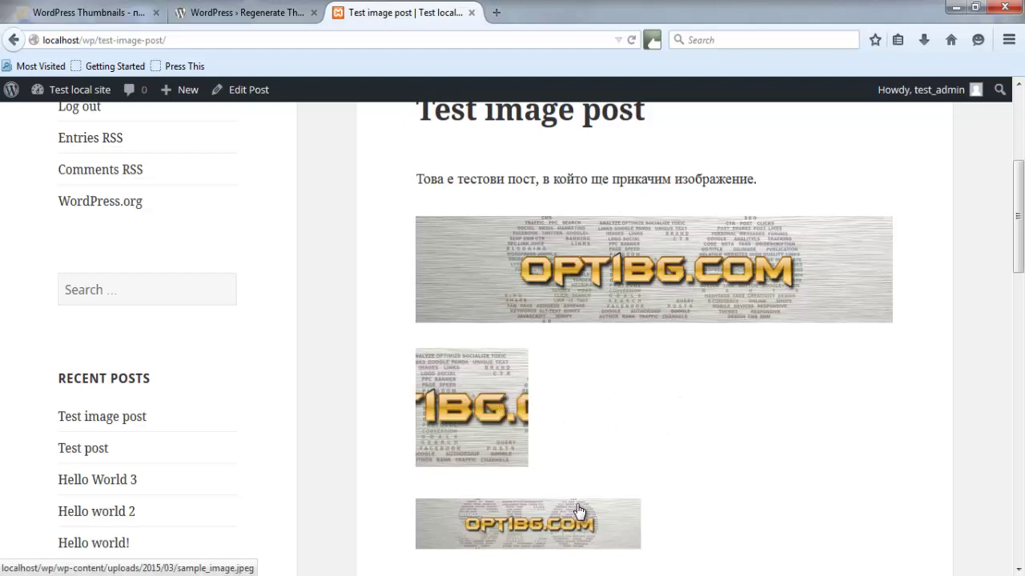
scroll(367, 328, up, 3)
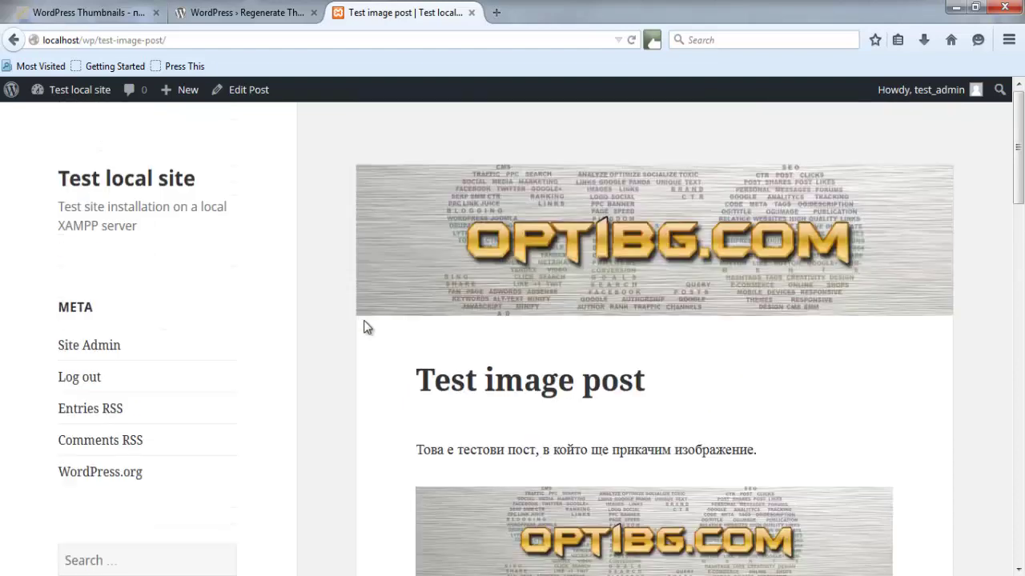
click(77, 93)
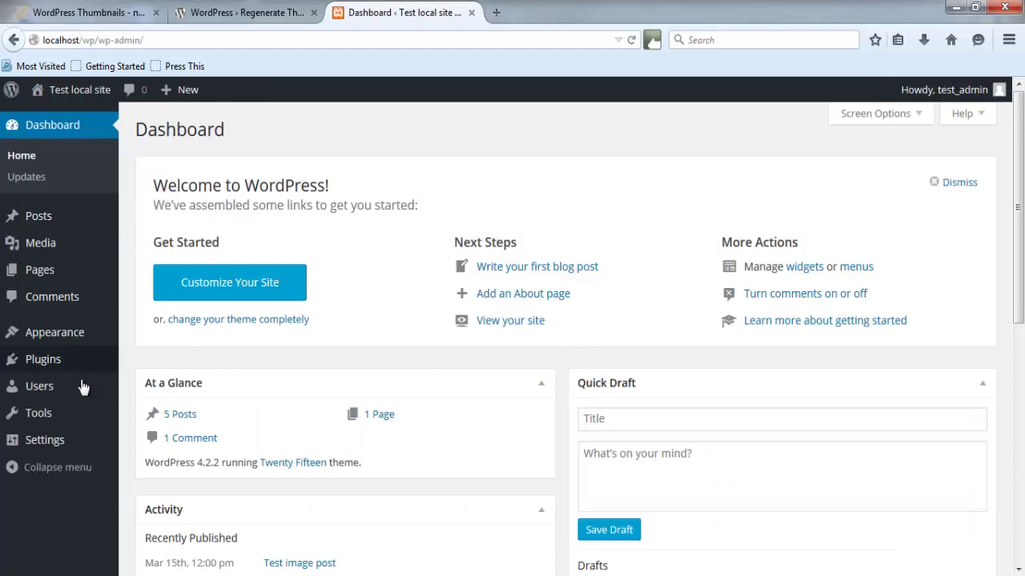
mouse_move(64, 441)
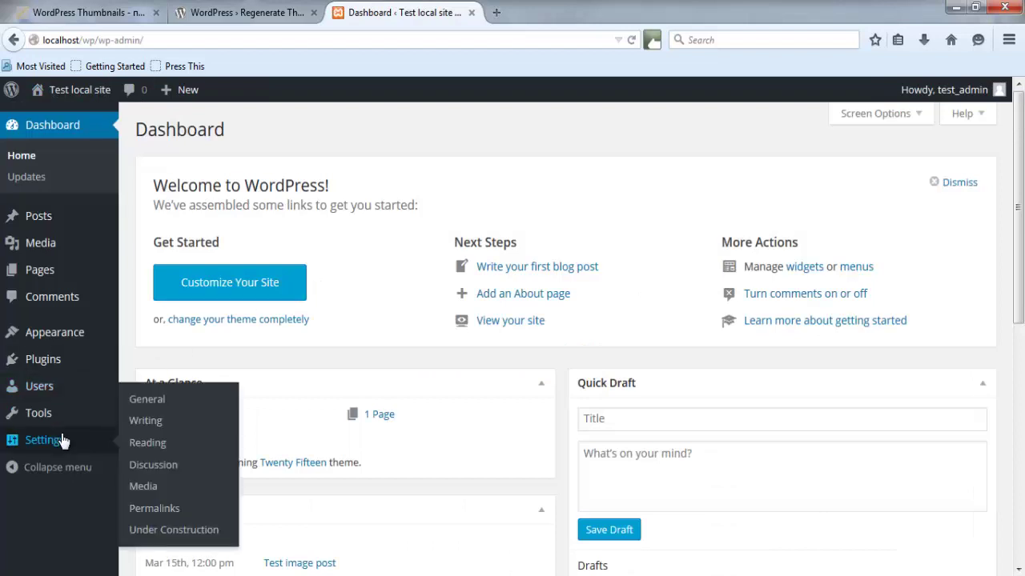
click(162, 488)
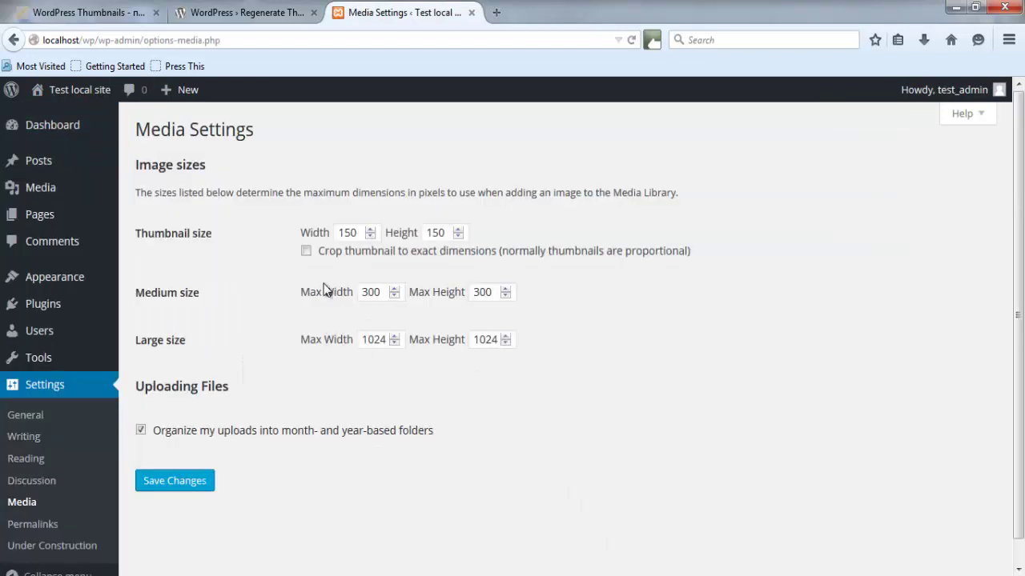
Set the thumbnail size to 250 by 100 and the medium max width to 600, and save the media settings.
drag(359, 232, 293, 232)
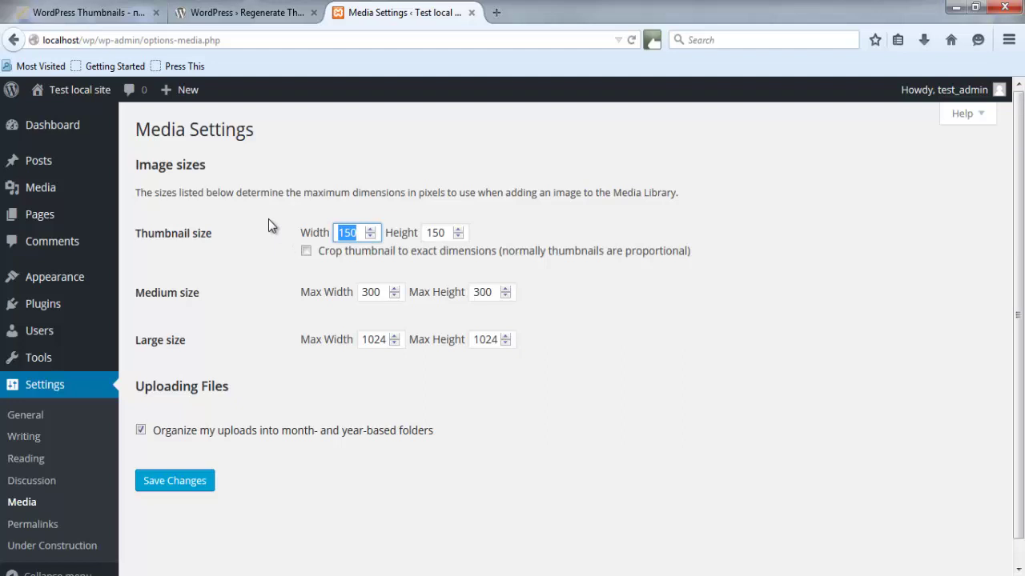
text(250)
double_click(442, 232)
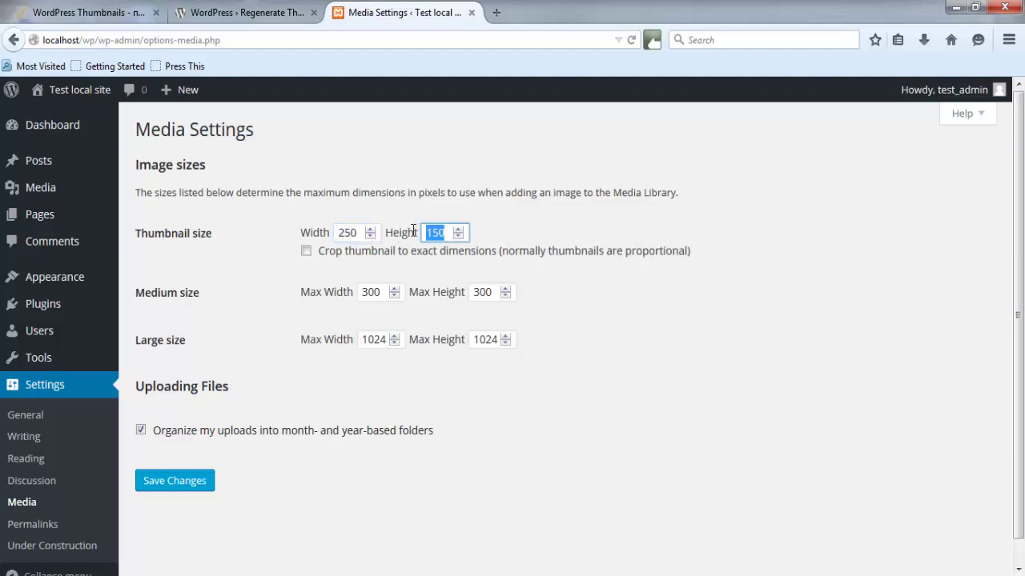
text(100)
double_click(384, 291)
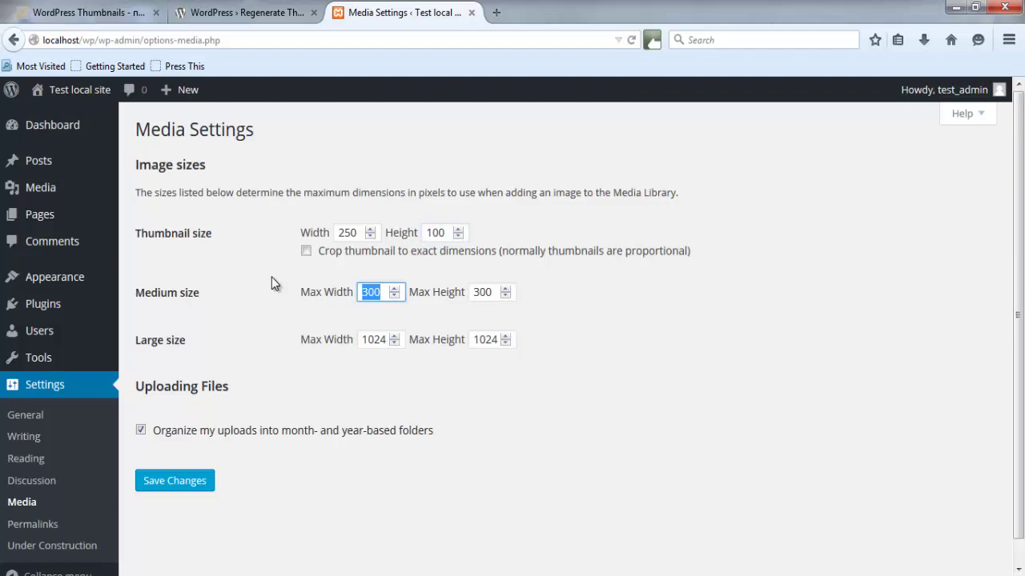
text(600)
click(200, 485)
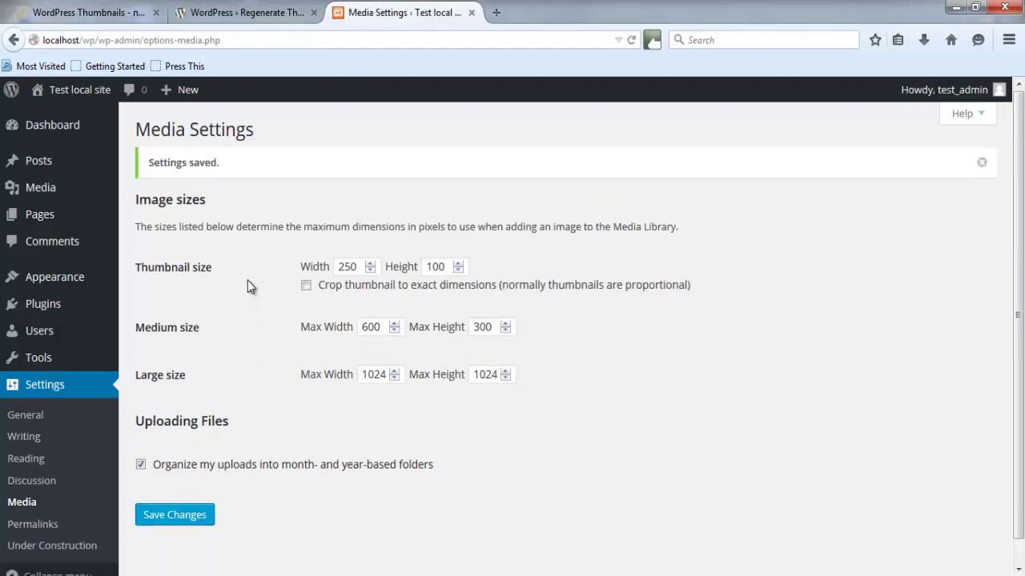
Start a new post and upload the opti-yt image from the Downloads folder to the media library.
mouse_move(188, 92)
click(171, 118)
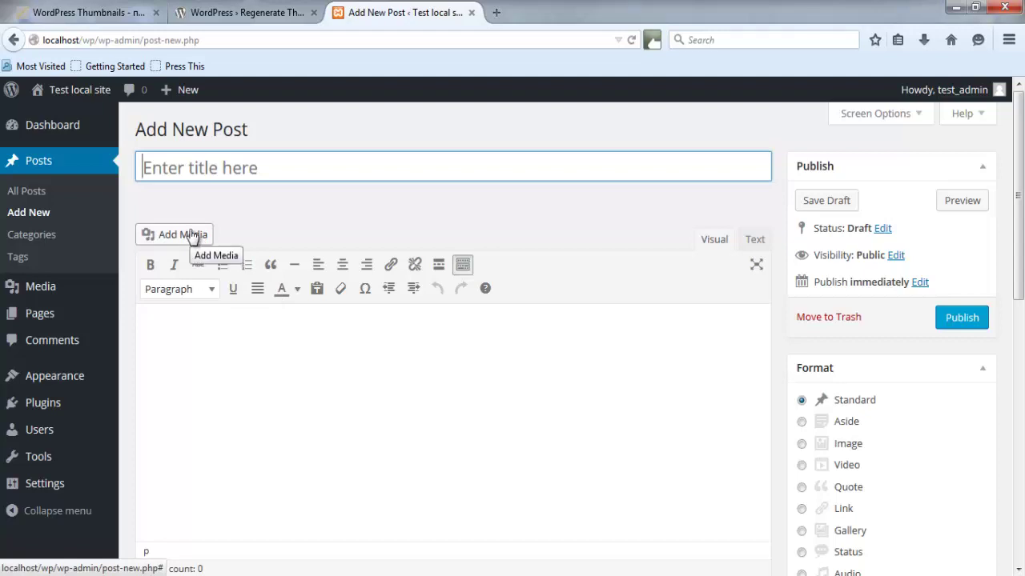
click(255, 235)
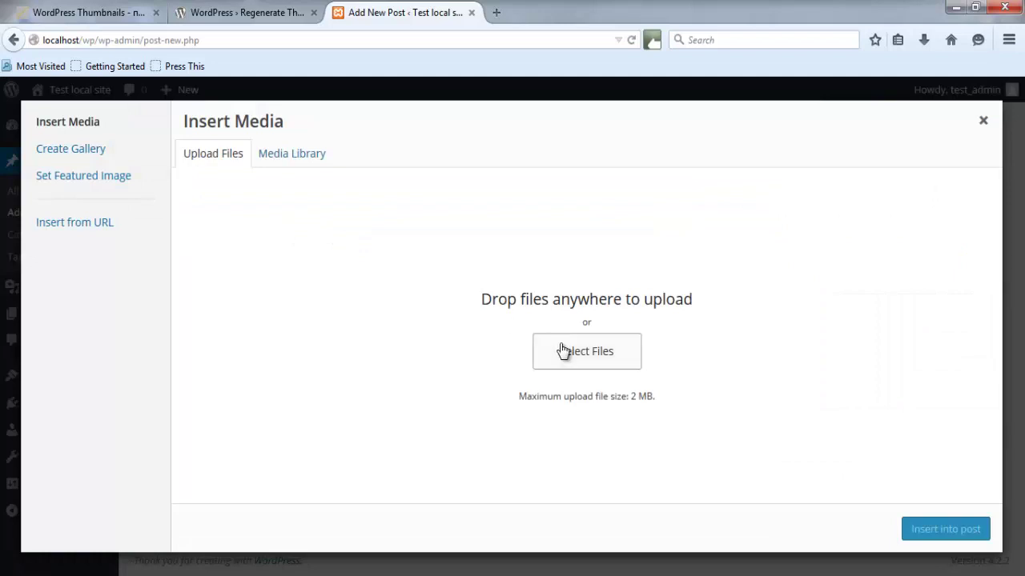
click(535, 340)
click(449, 228)
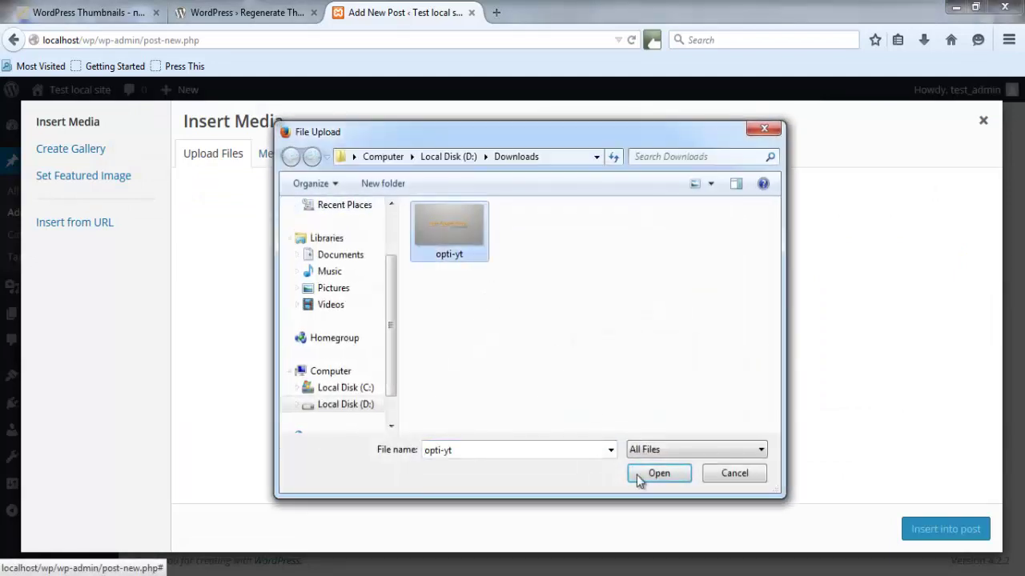
click(641, 476)
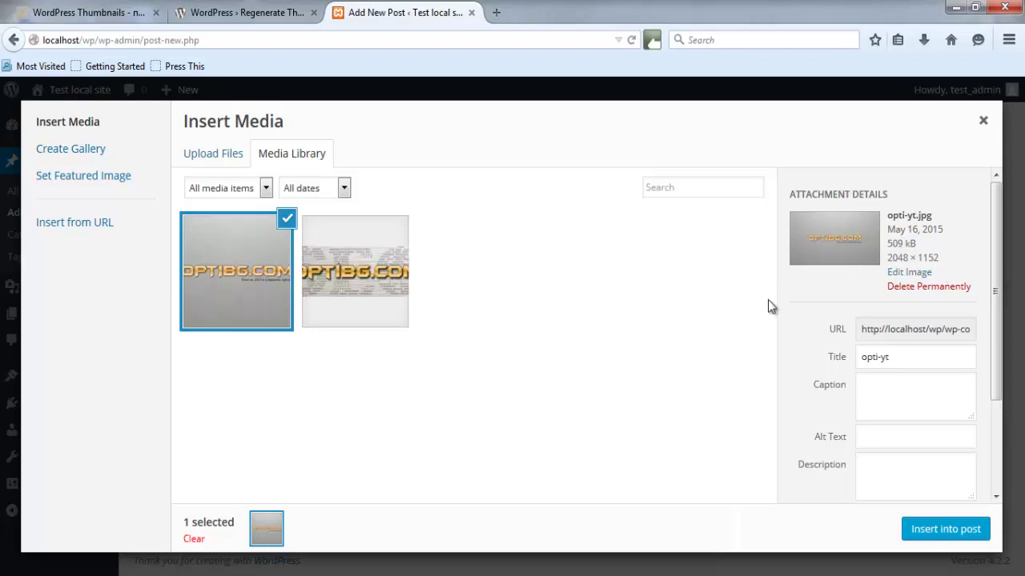
Insert the uploaded opti-yt image into the post at Thumbnail – 178 × 100 size.
scroll(791, 323, down, 3)
click(921, 491)
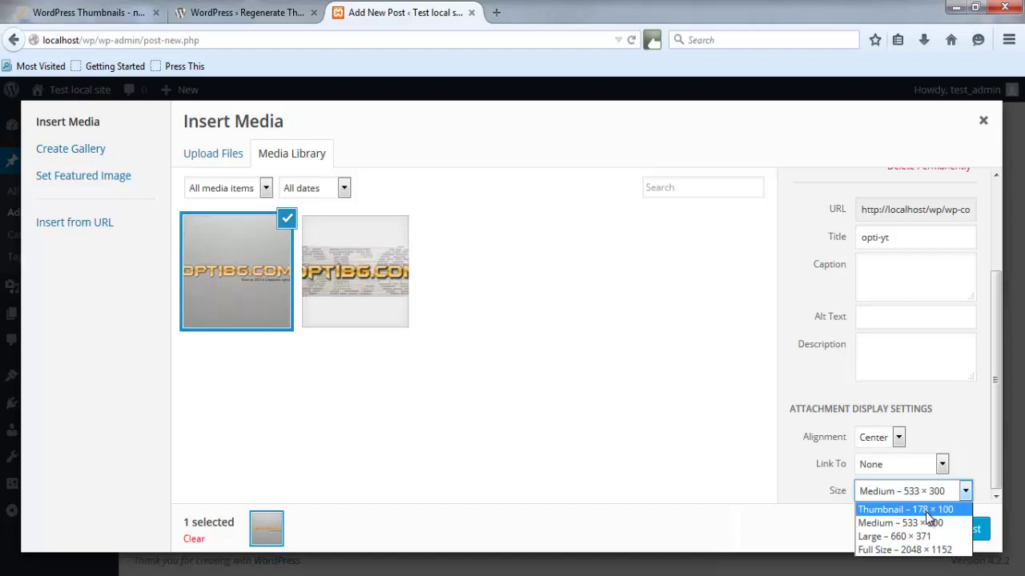
click(925, 512)
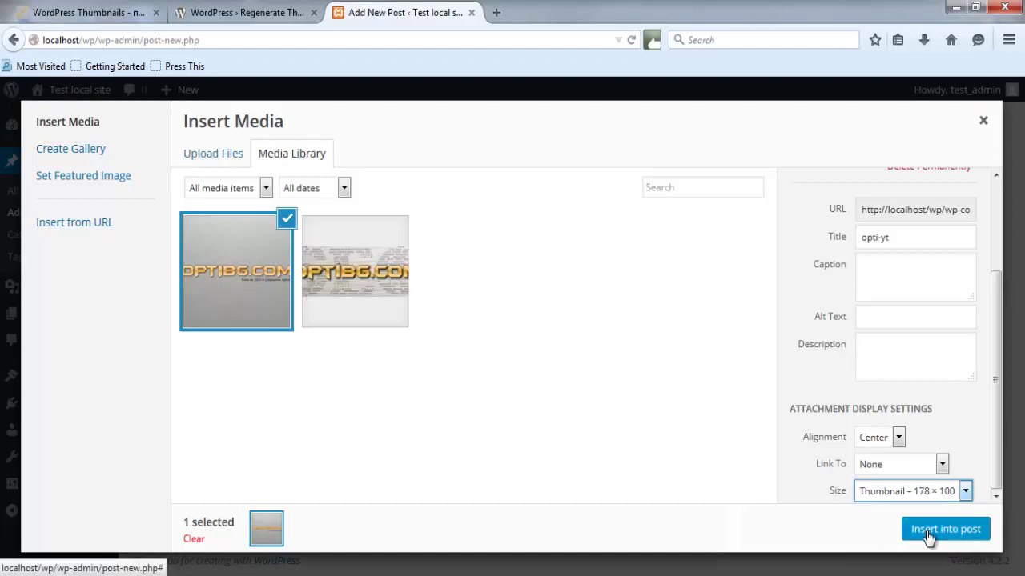
click(927, 531)
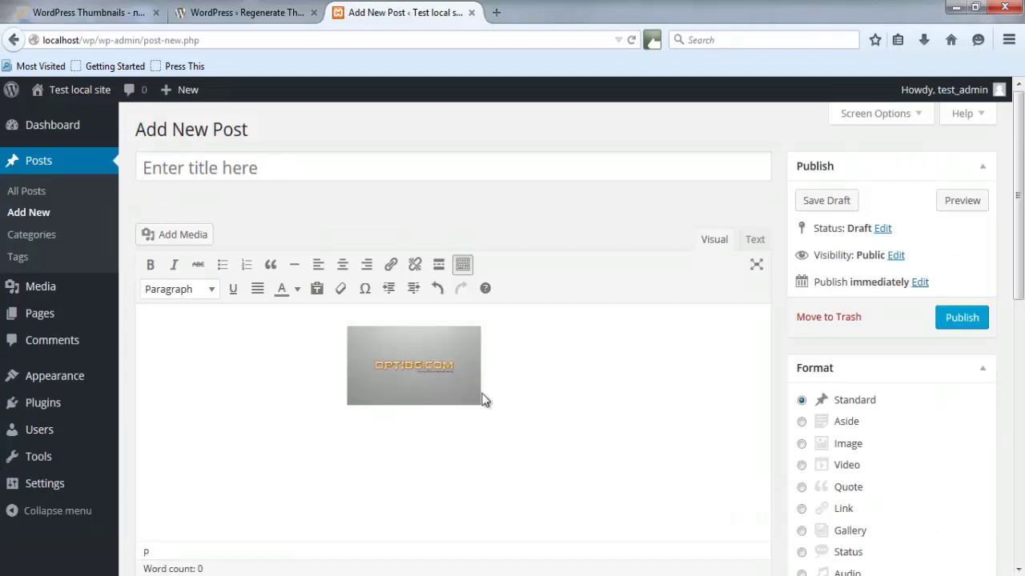
Insert the opti-yt image again on a new line below the thumbnail at Medium – 533 × 300 size.
key(Return)
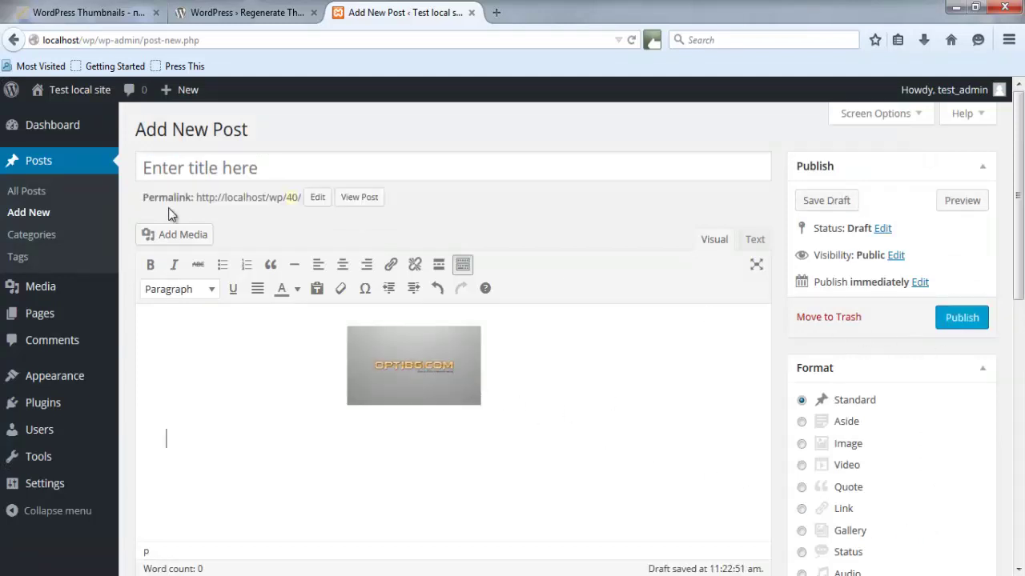
click(154, 235)
click(263, 286)
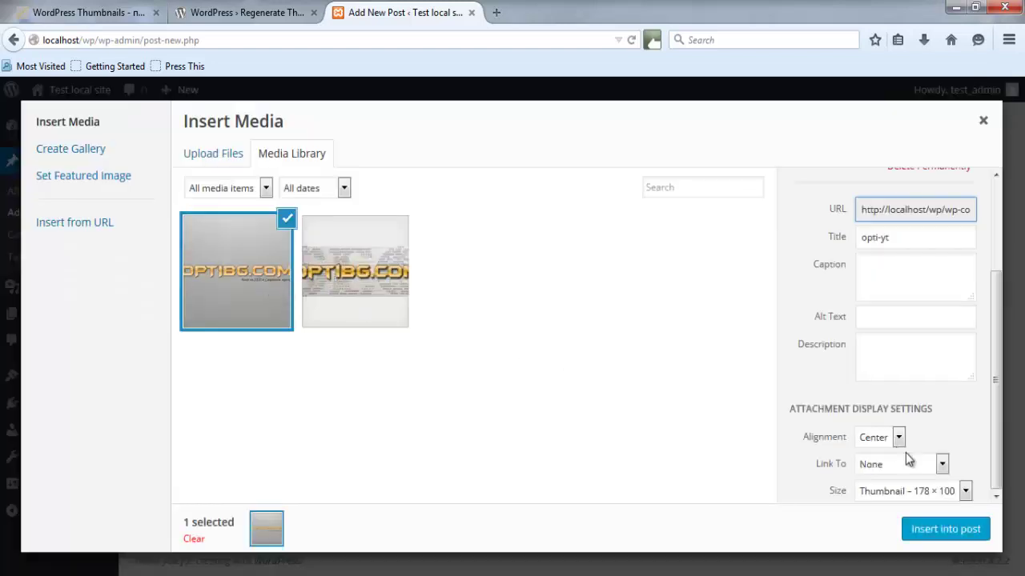
click(928, 491)
click(921, 522)
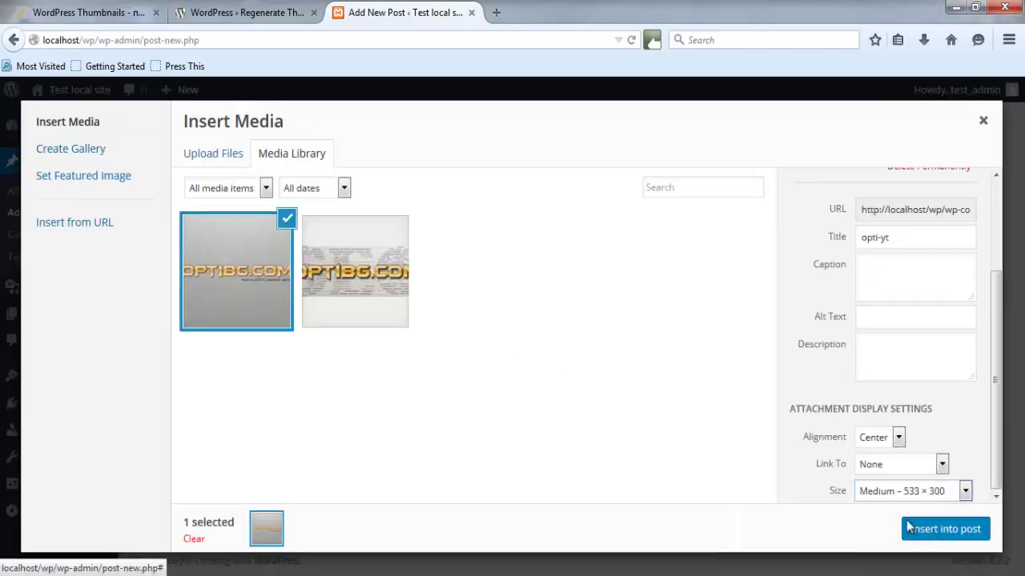
click(929, 528)
Insert a third copy of the opti-yt image below the medium one at Full Size – 2048 × 1152.
scroll(622, 393, down, 3)
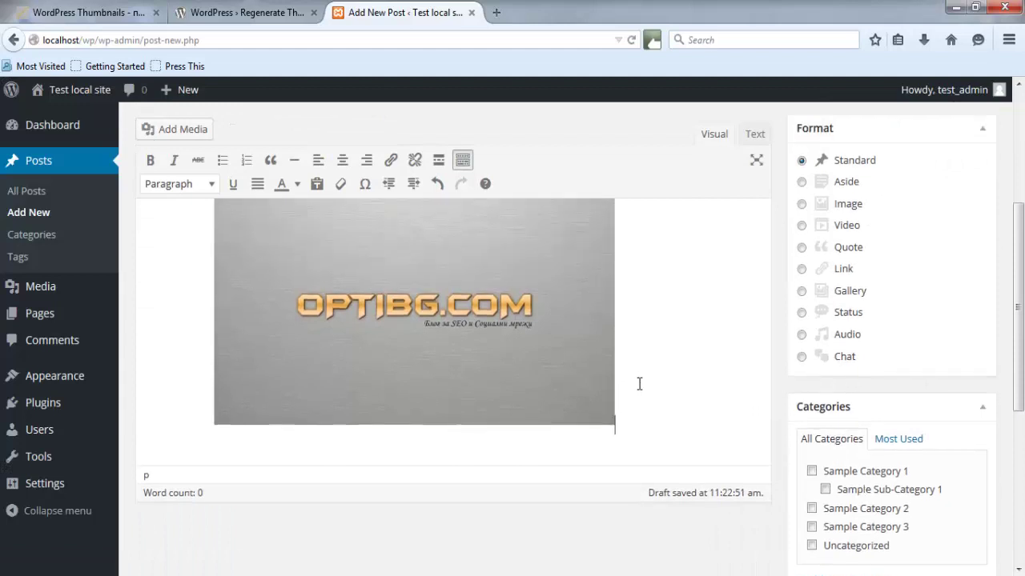
scroll(638, 384, up, 2)
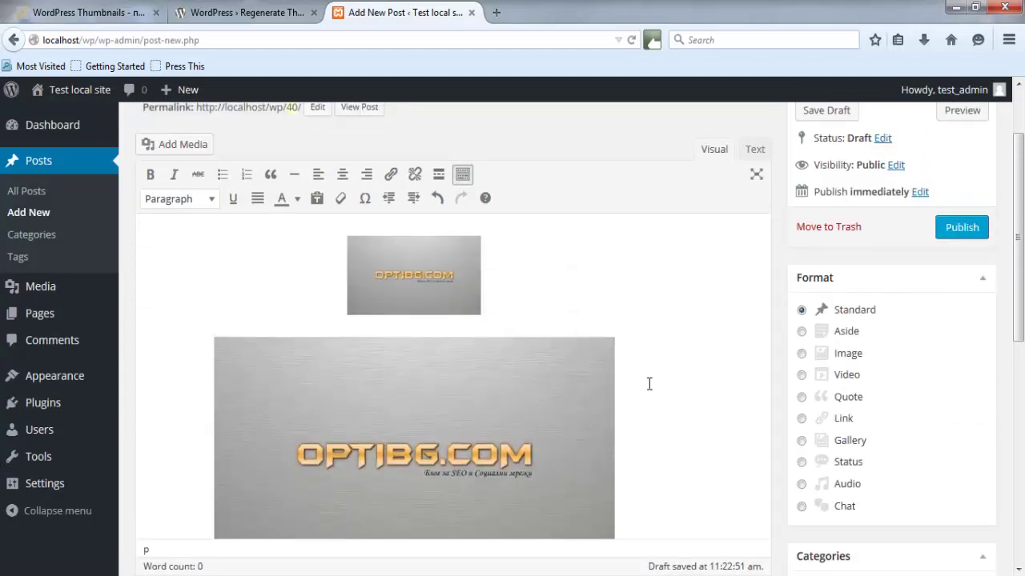
scroll(650, 383, down, 2)
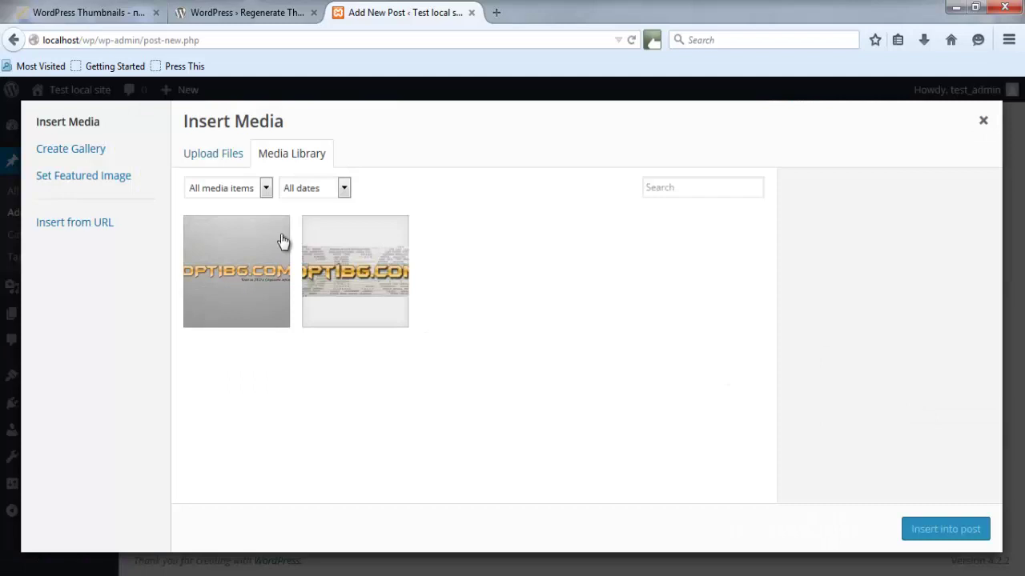
click(282, 239)
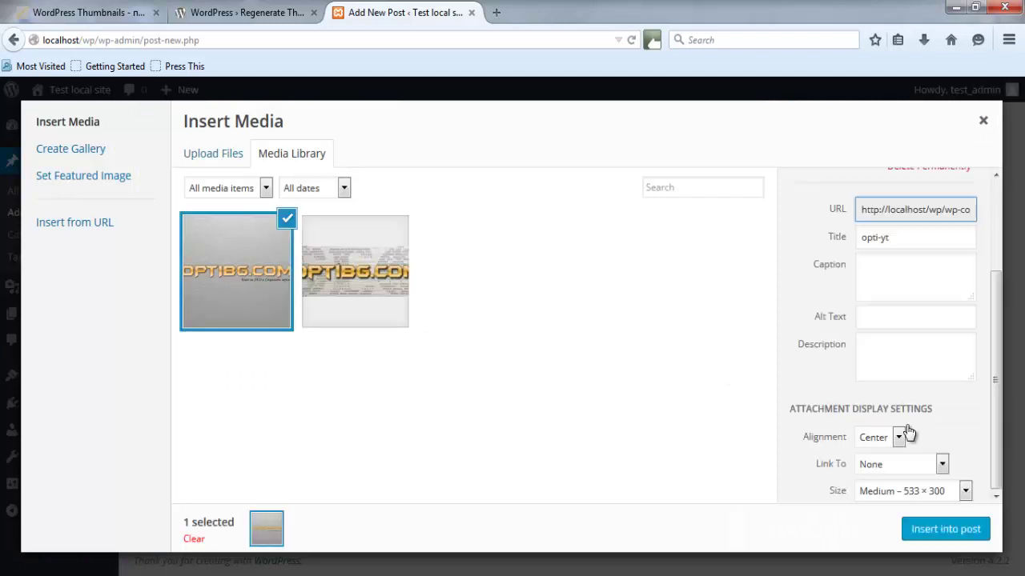
click(954, 483)
click(925, 550)
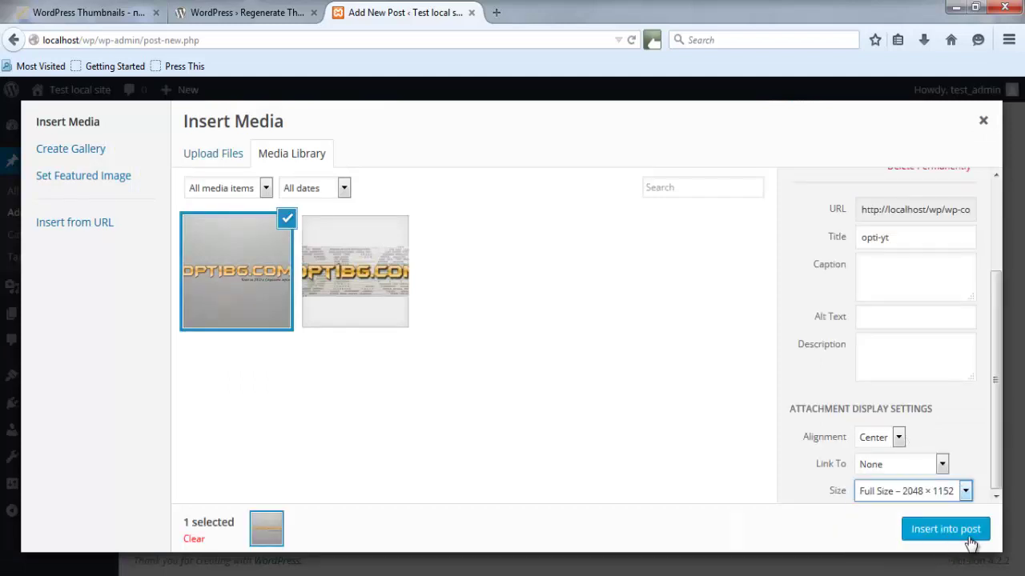
click(967, 535)
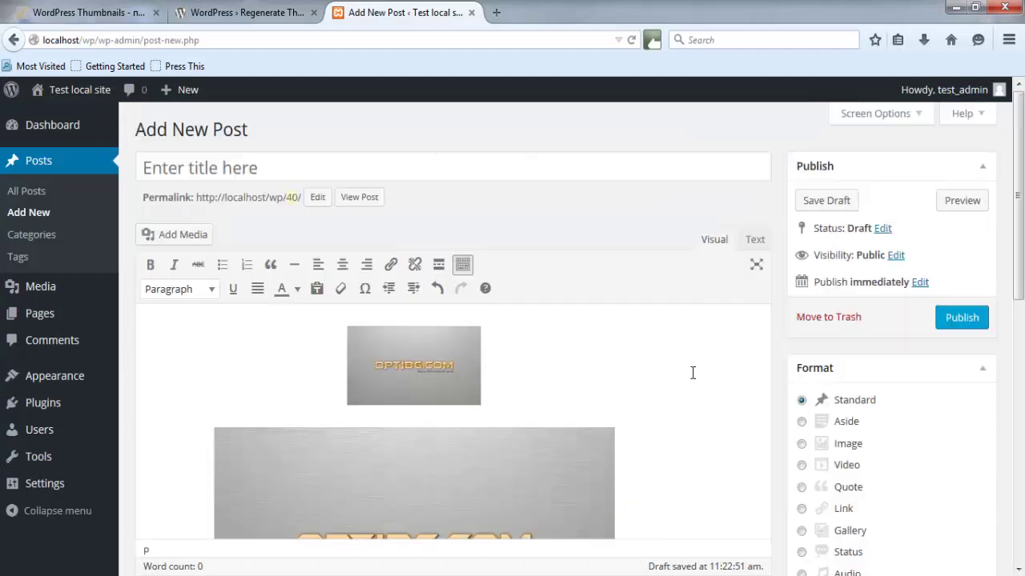
Preview the draft post, compare the three inserted image sizes, and close the preview.
click(963, 200)
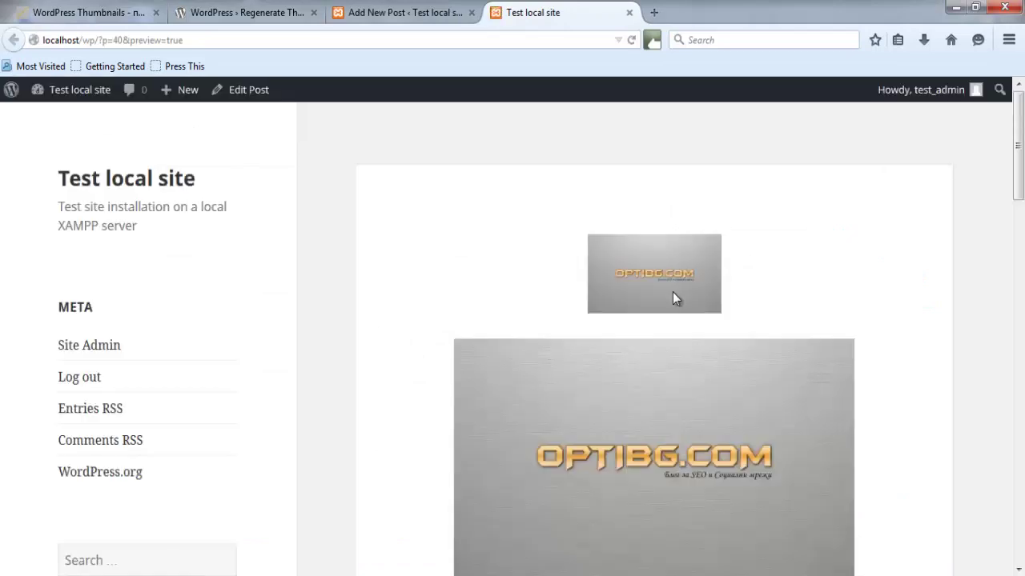
scroll(806, 292, down, 4)
scroll(807, 292, up, 2)
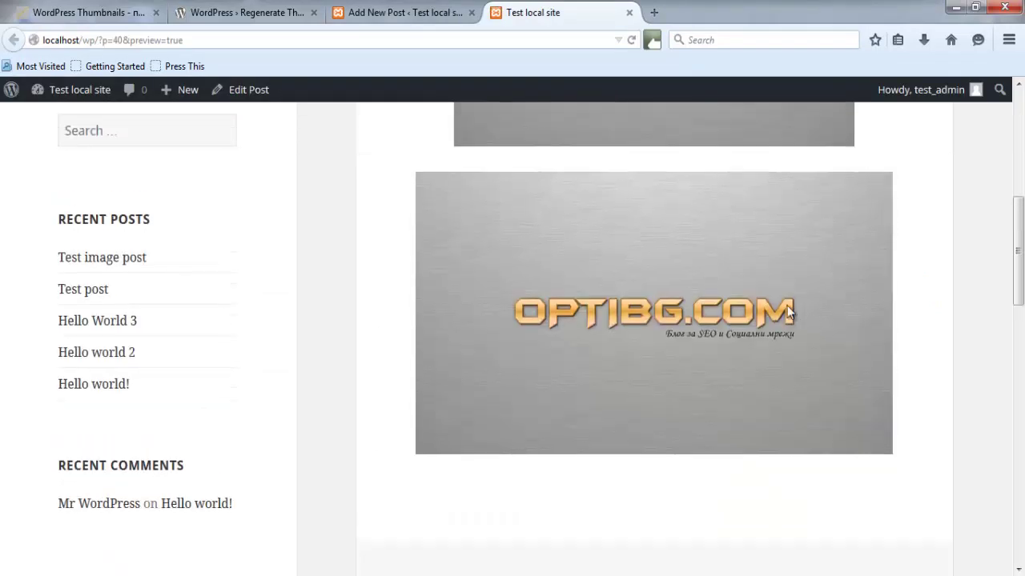
scroll(808, 421, up, 8)
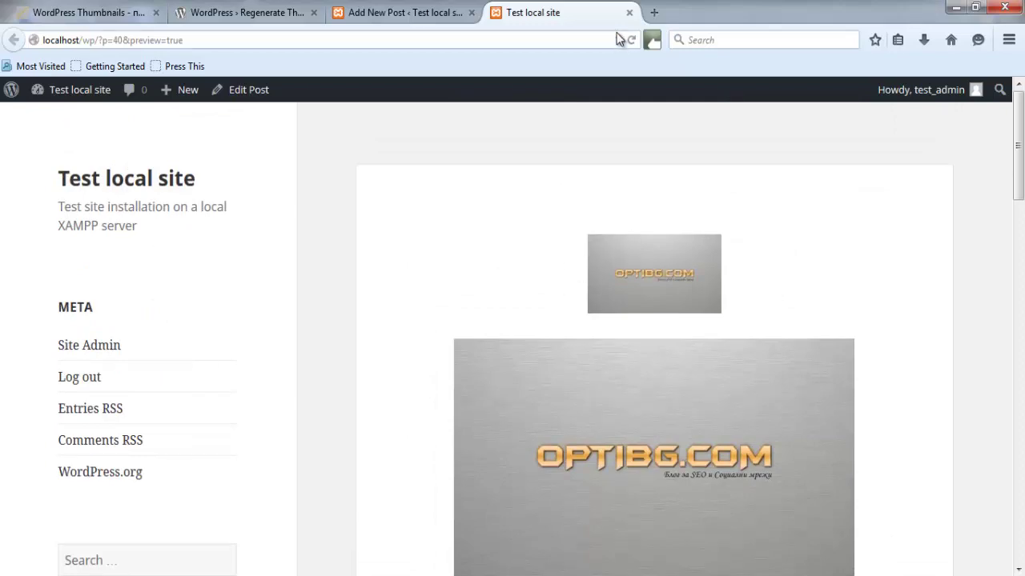
click(629, 12)
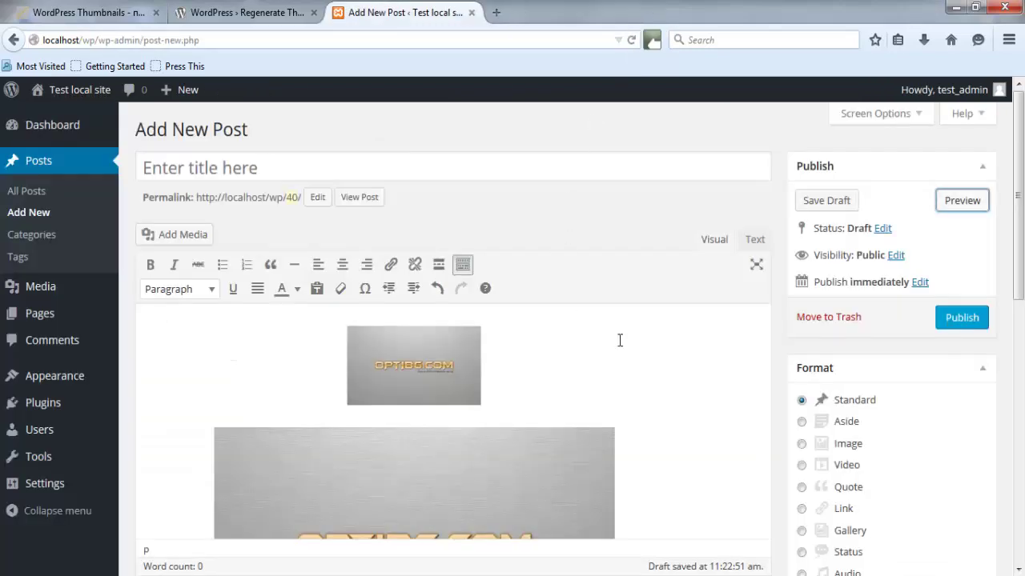
Insert the older OPTIBG.COM banner image from the Media Library below the full-size image at Thumbnail – 100 × 100.
scroll(583, 380, down, 8)
scroll(609, 384, down, 5)
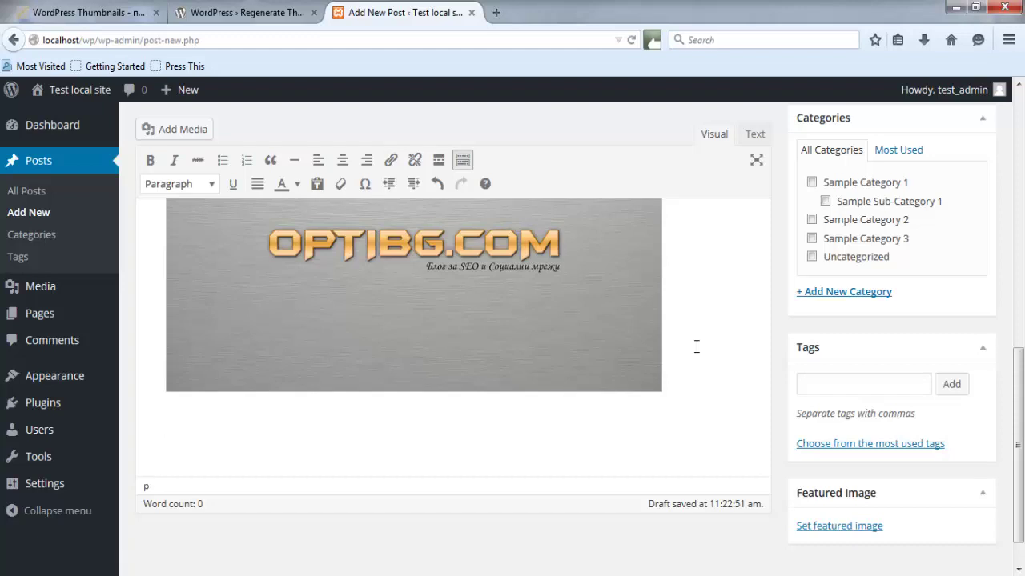
click(196, 133)
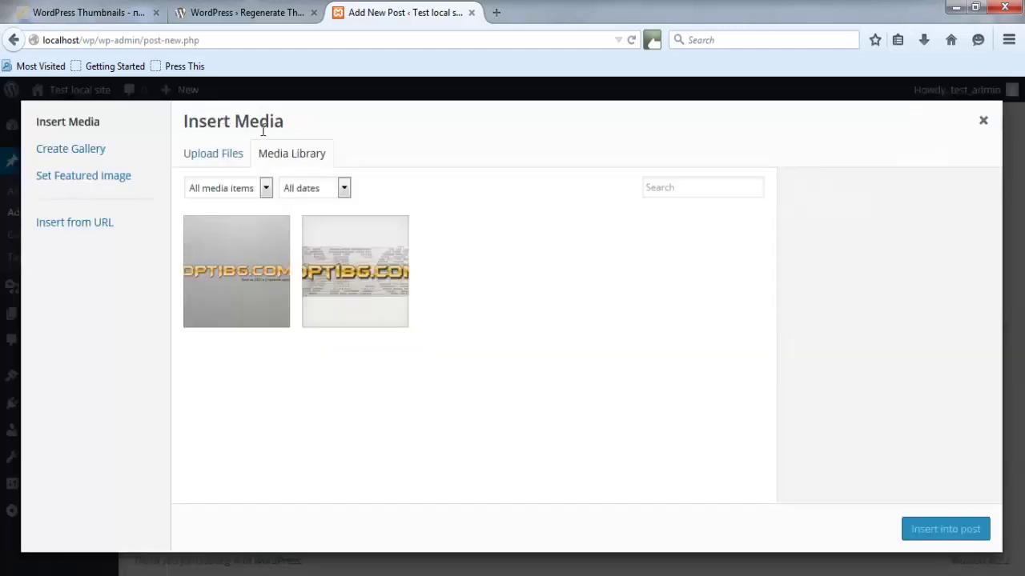
click(379, 274)
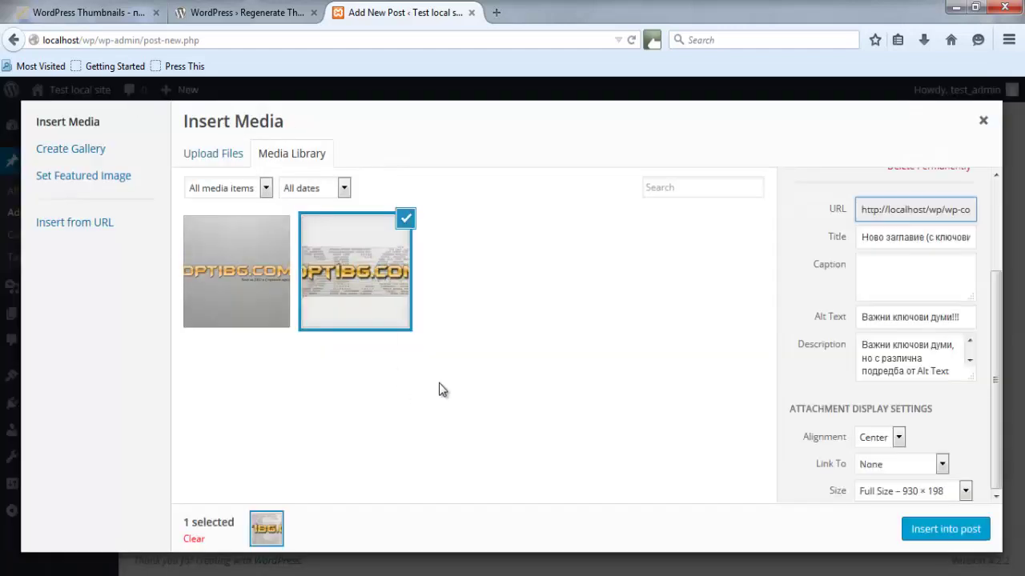
click(955, 495)
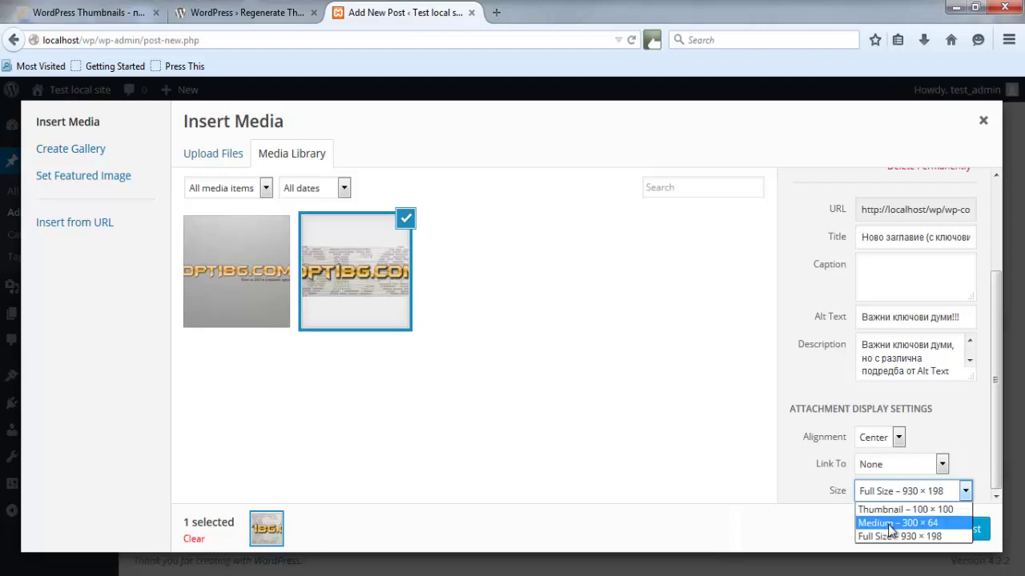
click(905, 509)
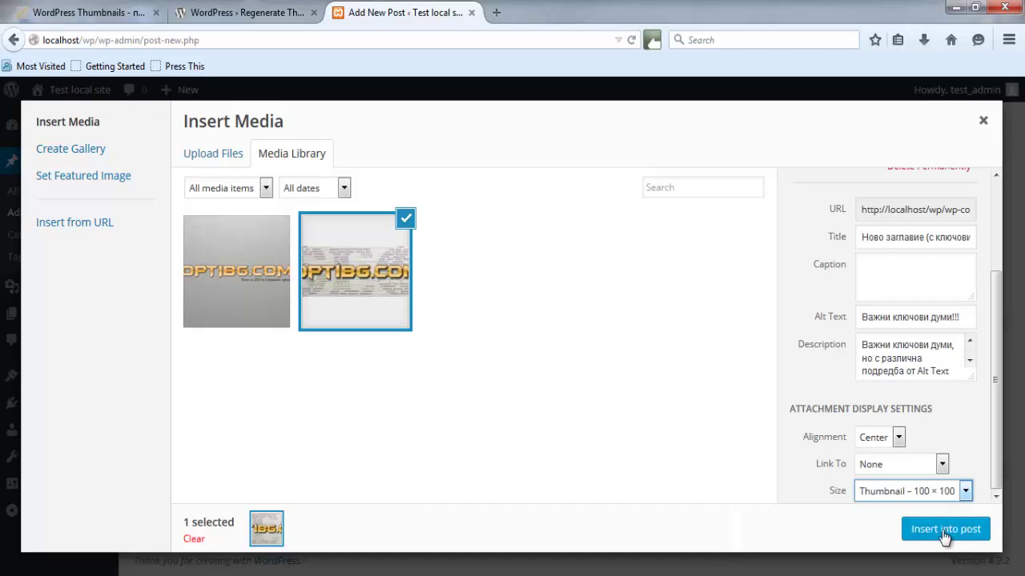
click(946, 530)
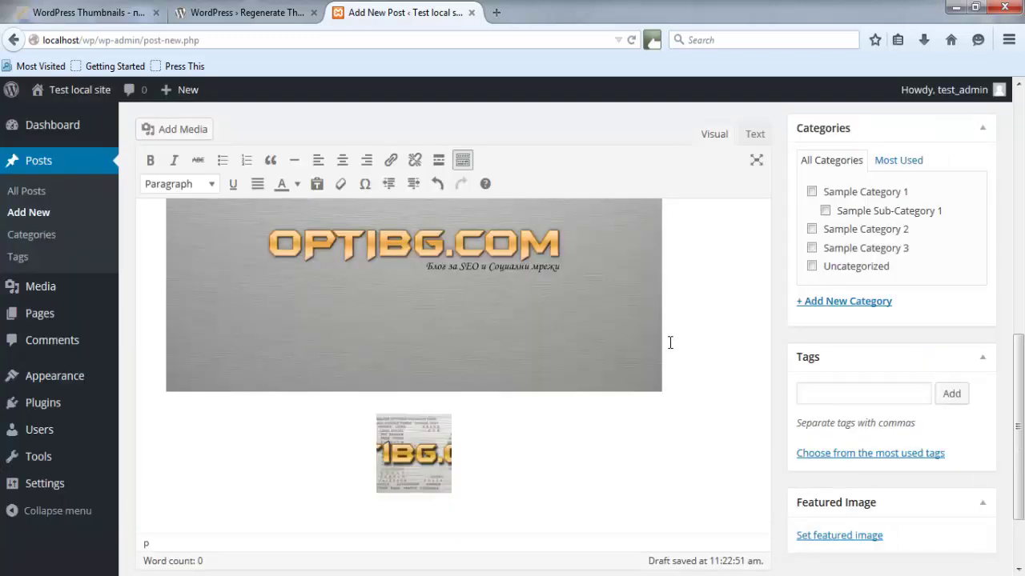
Examine the size options in the inserted banner thumbnail's image details, and close them without changing anything.
click(424, 443)
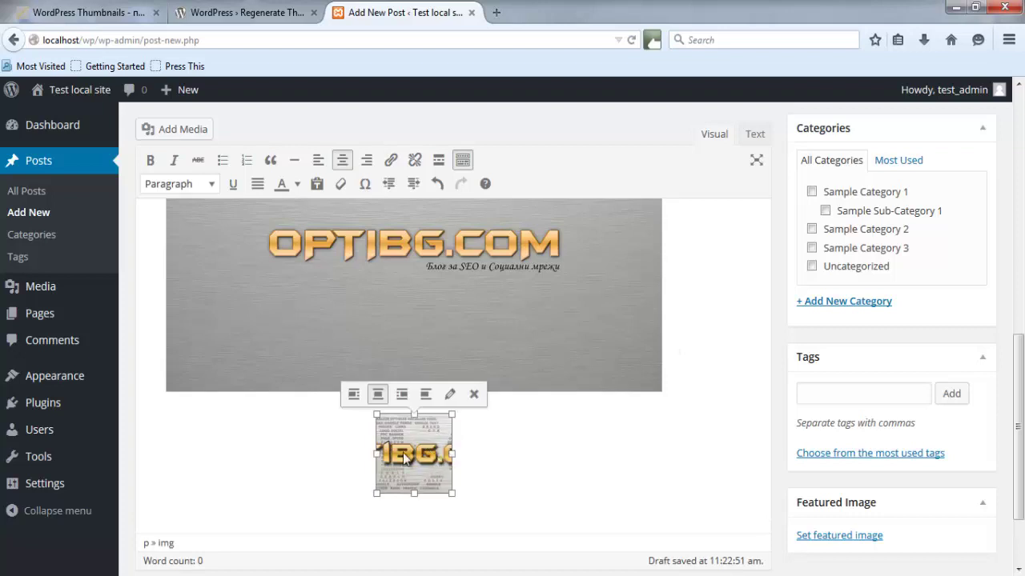
click(450, 394)
click(334, 343)
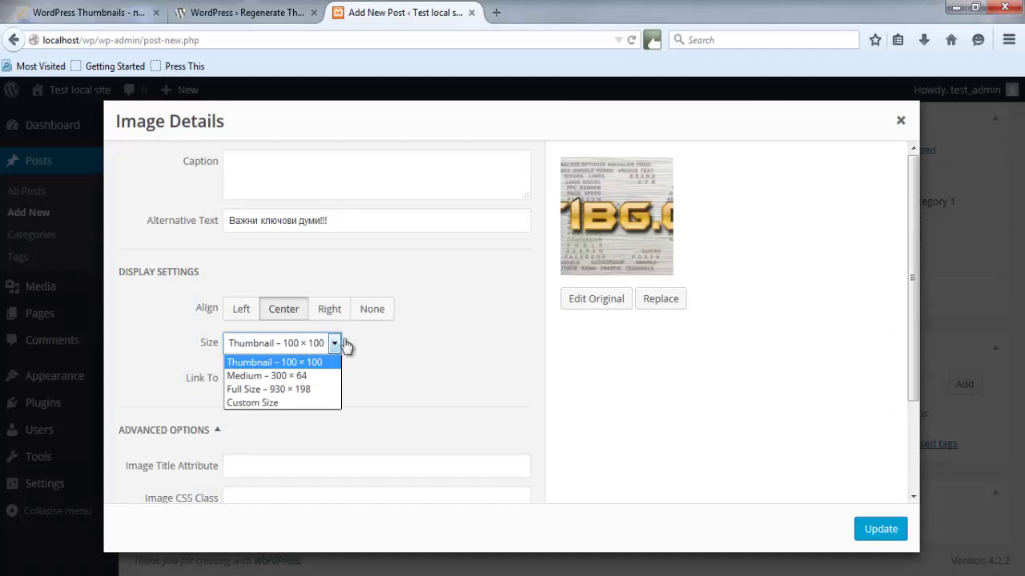
click(400, 356)
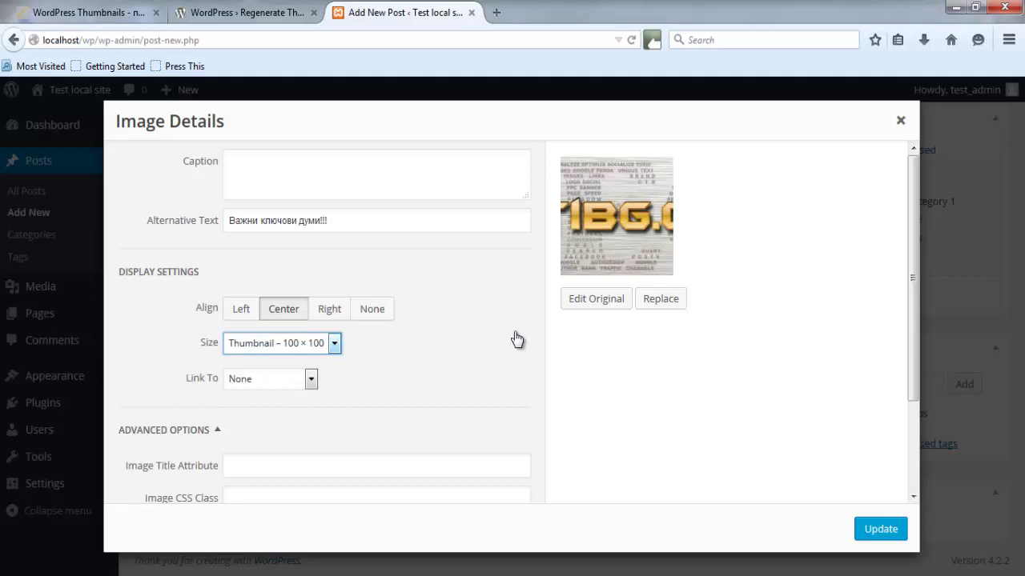
click(901, 121)
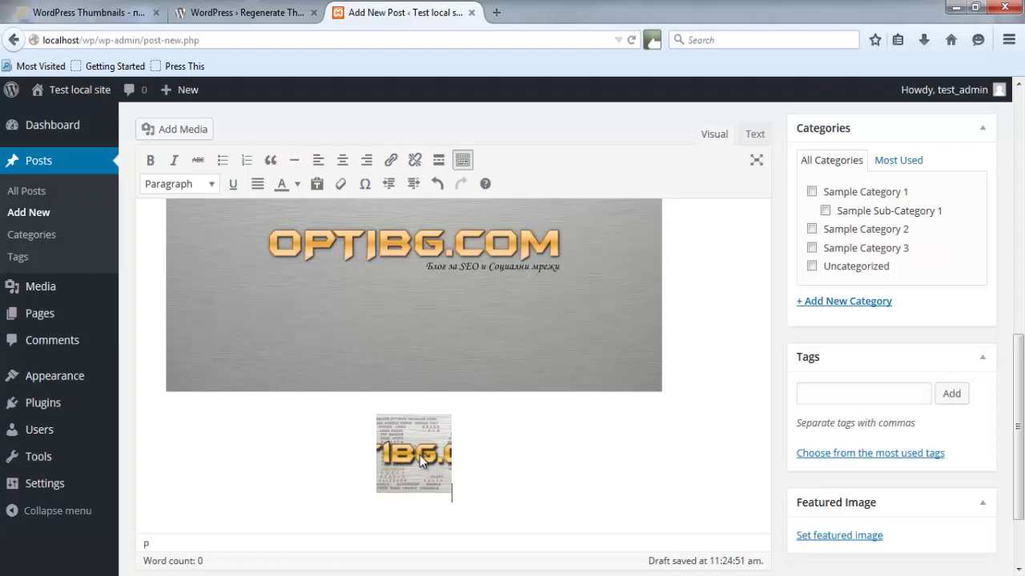
Save the post as a draft and look over the images inserted in its content.
scroll(562, 441, up, 5)
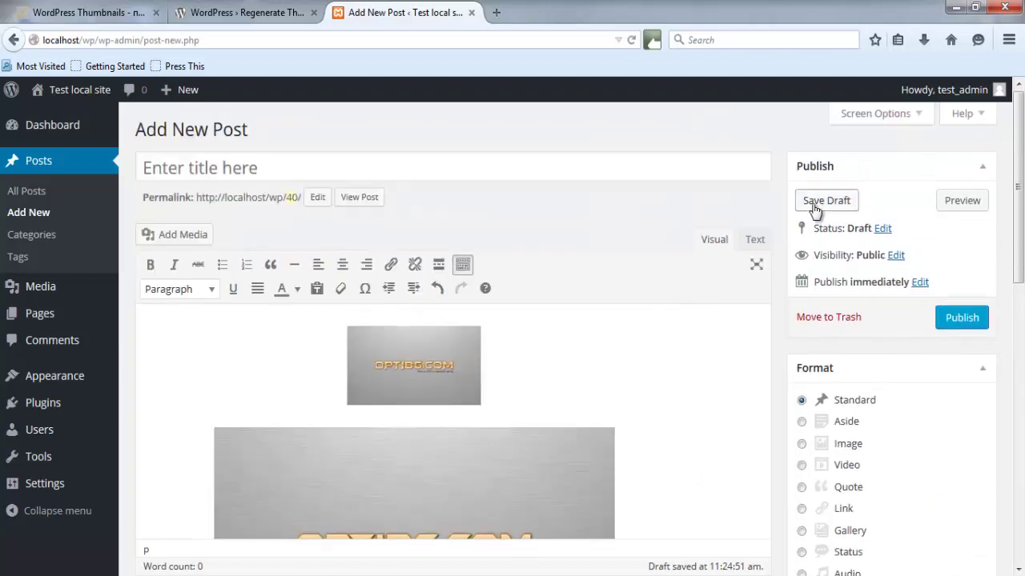
click(817, 204)
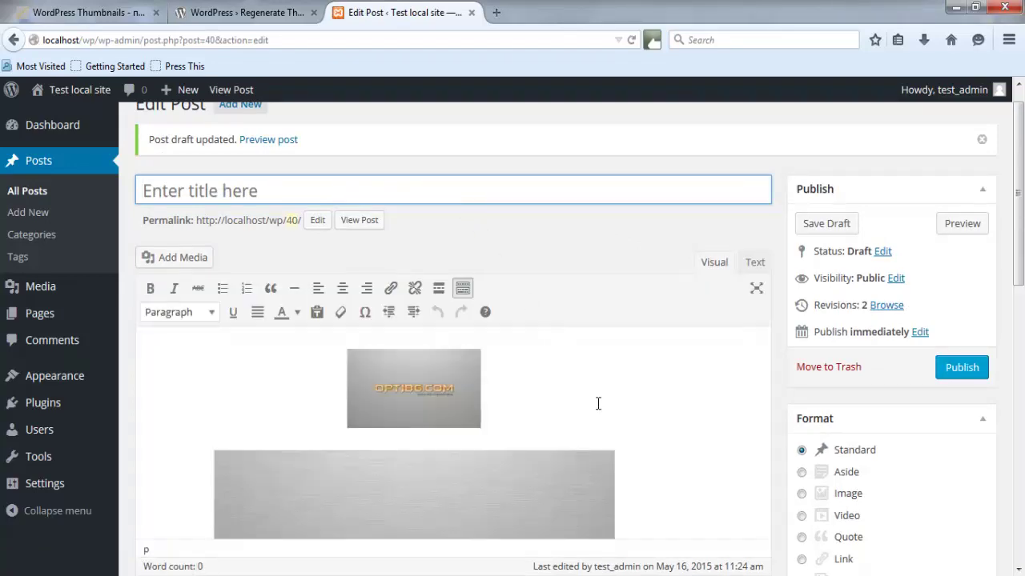
scroll(600, 405, down, 5)
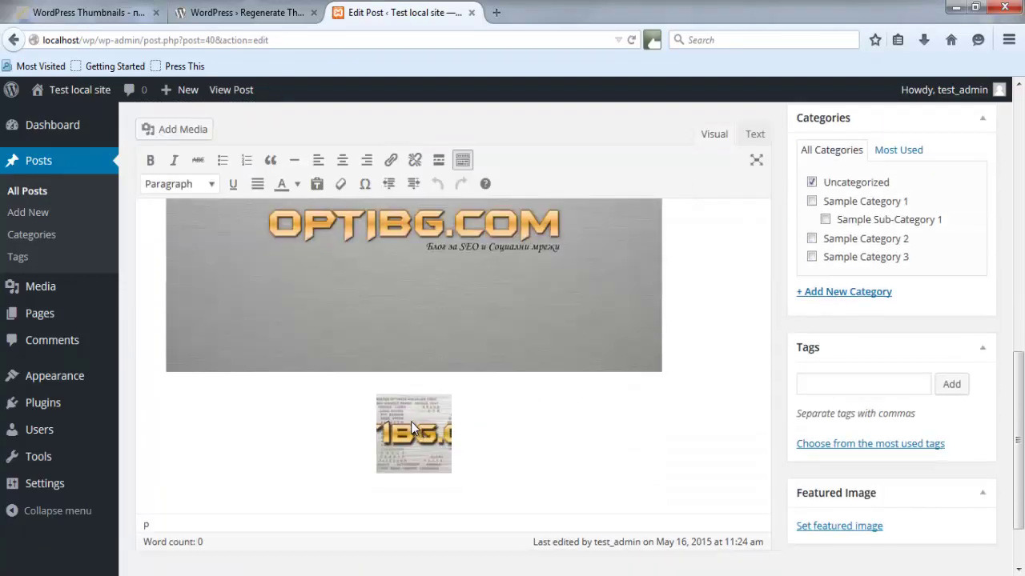
scroll(414, 421, up, 2)
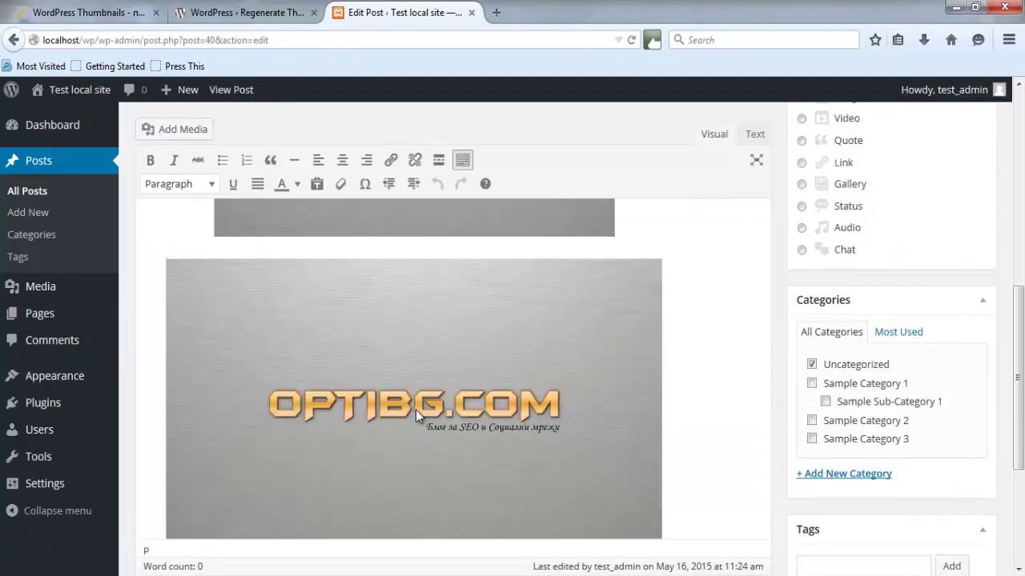
Review the Regenerate Thumbnails plugin's WordPress.org page, including its description, ratings and author.
click(221, 15)
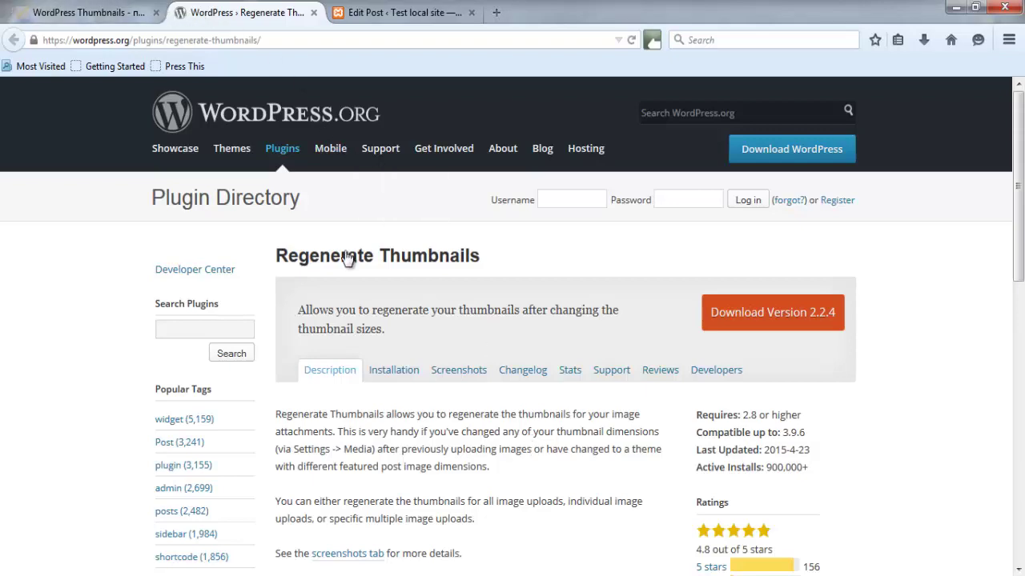
scroll(592, 504, down, 3)
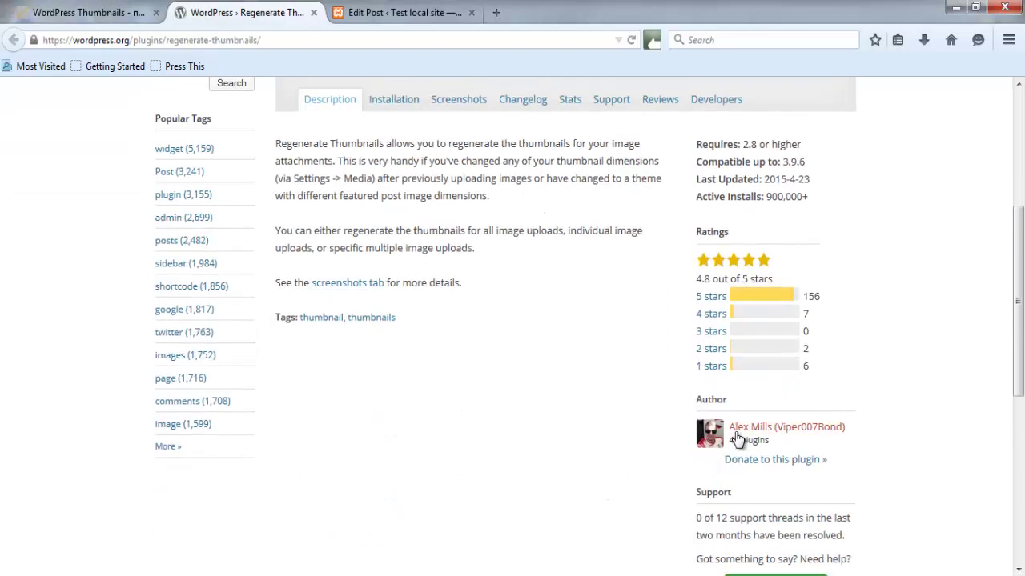
scroll(507, 437, up, 5)
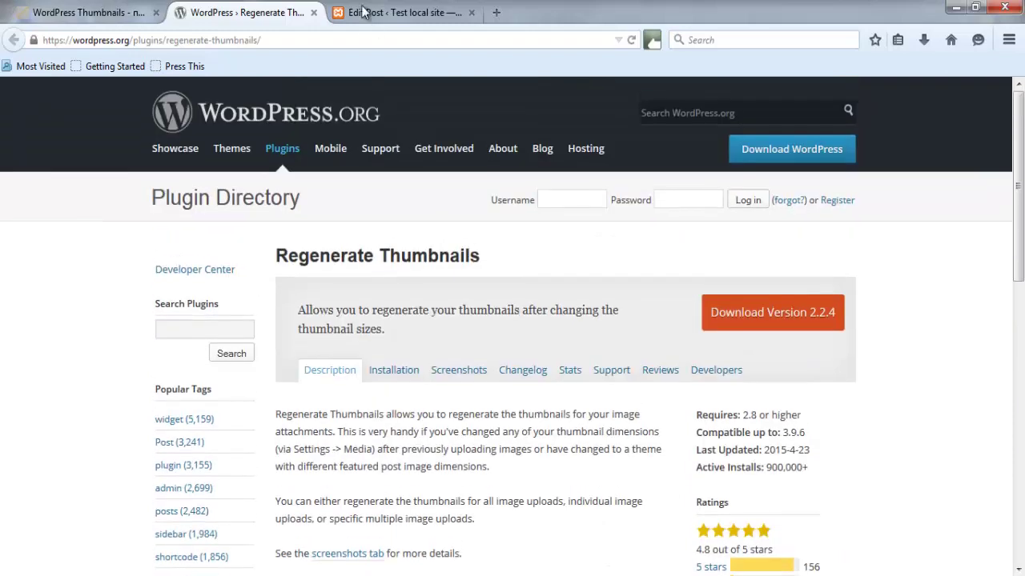
Open the site's Add Plugins page in a new browser tab and search for "regenerate thumbnails".
click(365, 12)
mouse_move(51, 400)
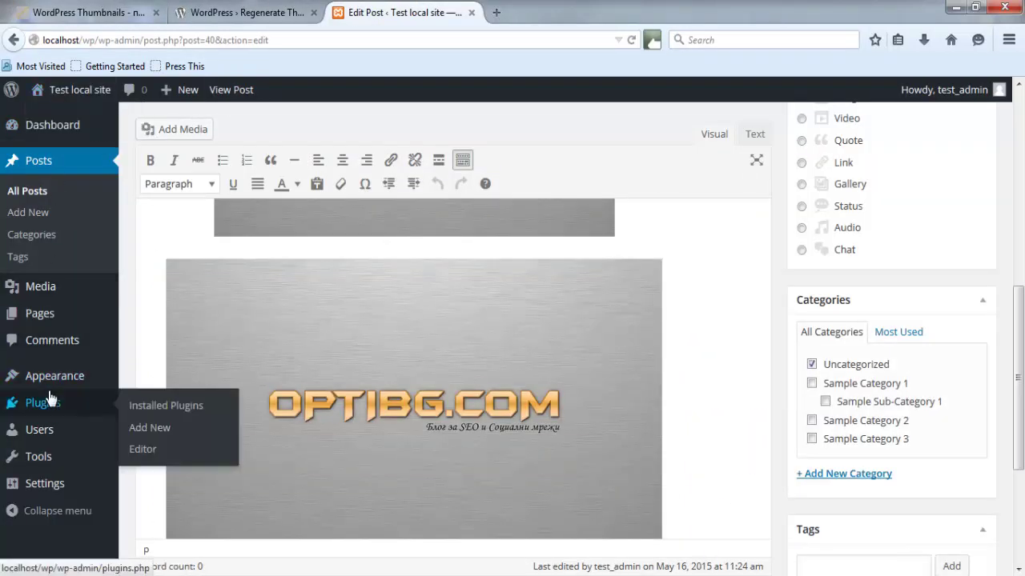
middle_click(138, 428)
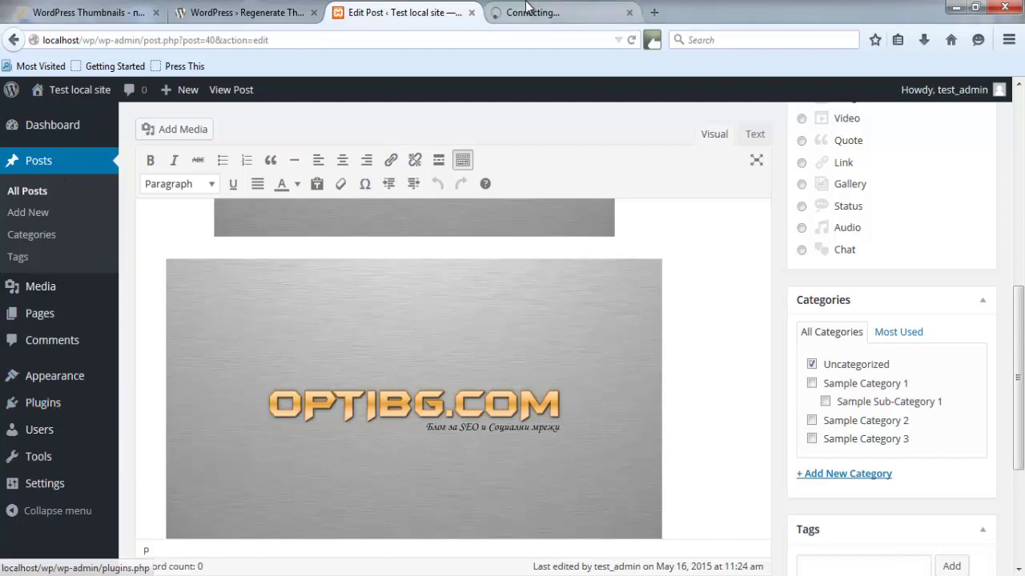
click(527, 10)
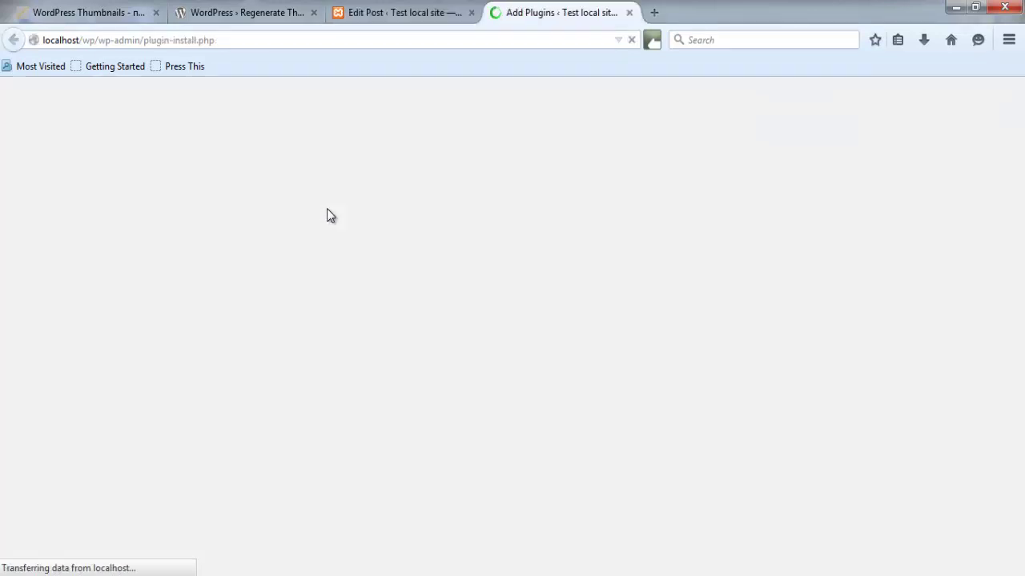
click(779, 178)
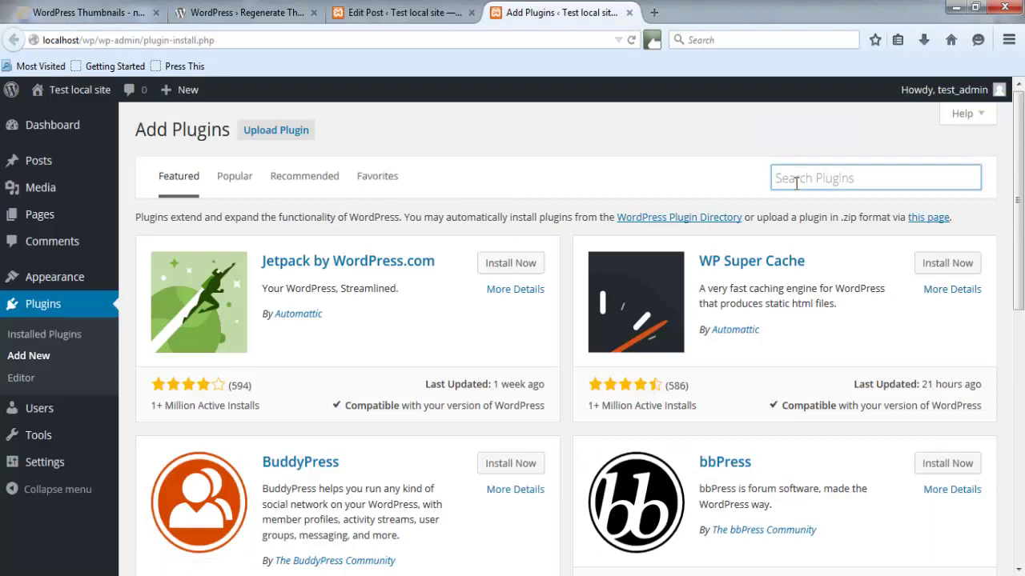
text(regenerate)
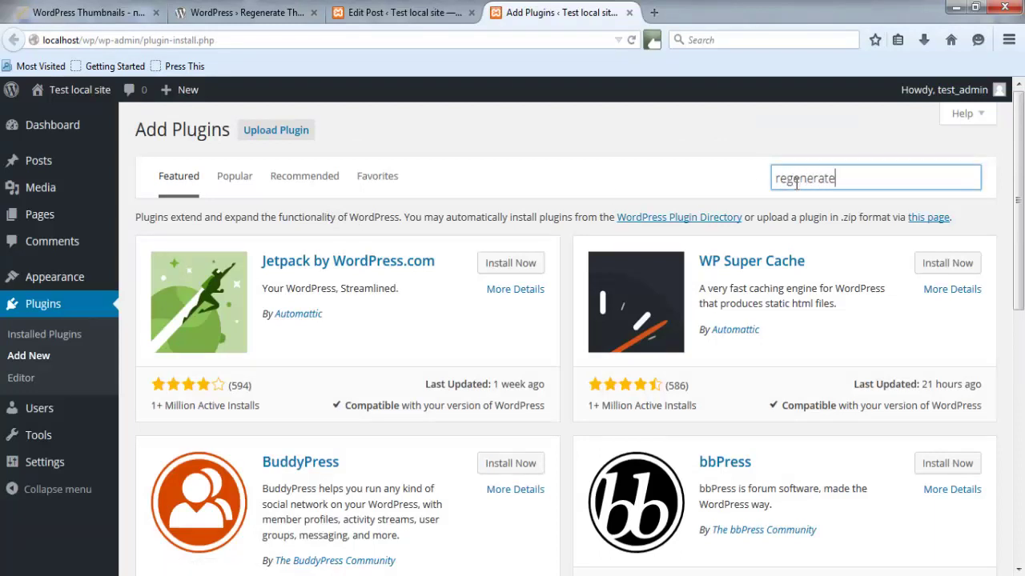
text( thumbnails)
key(Return)
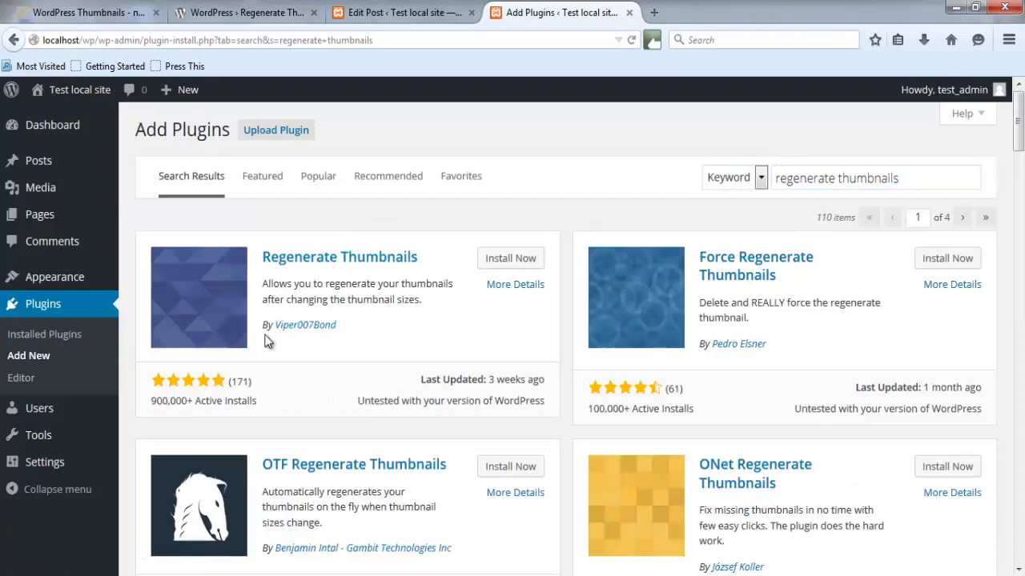
Check the plugin's WordPress.org page for its author and compatibility to identify the matching search result.
click(272, 13)
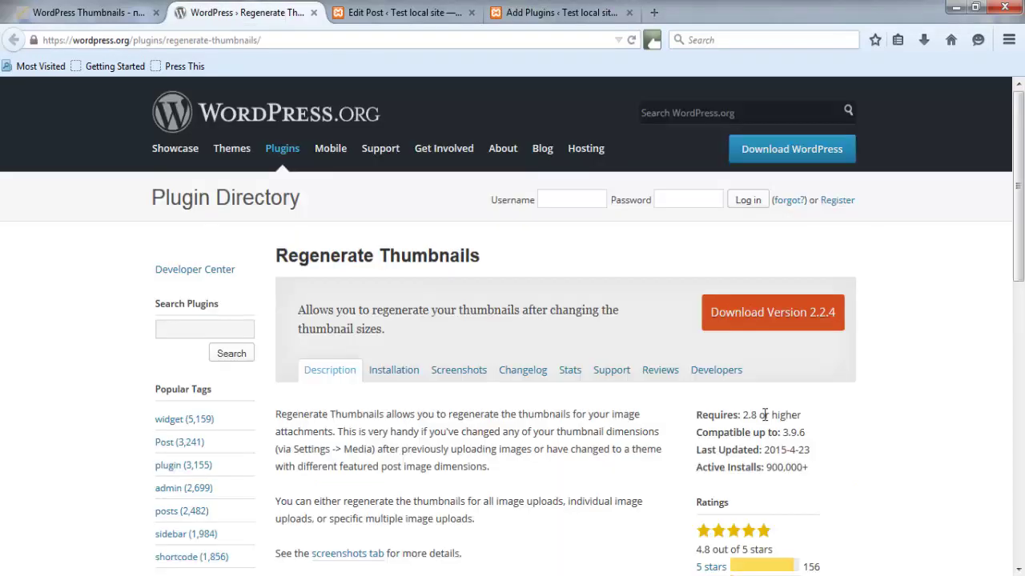
scroll(867, 485, down, 6)
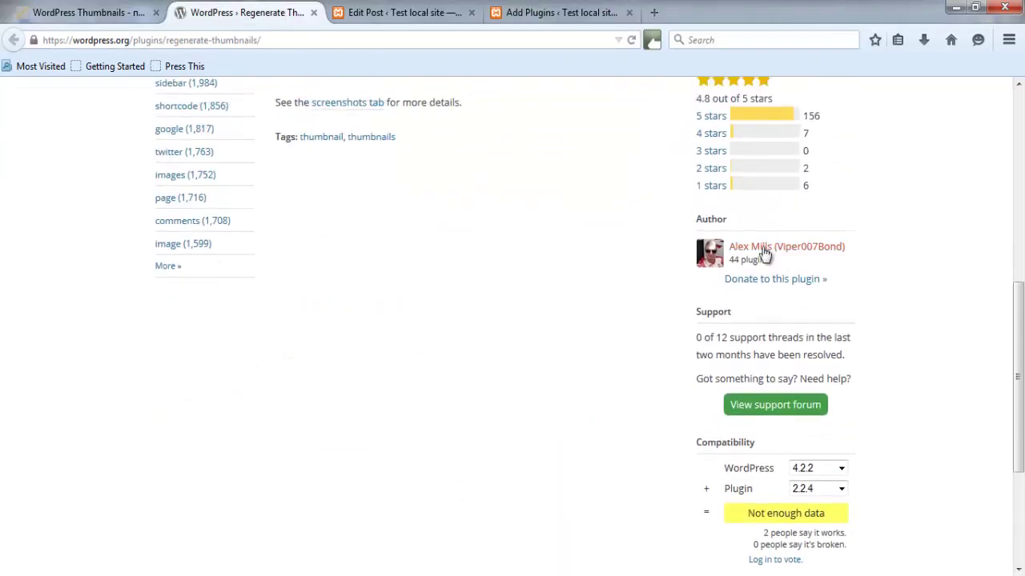
scroll(639, 260, up, 6)
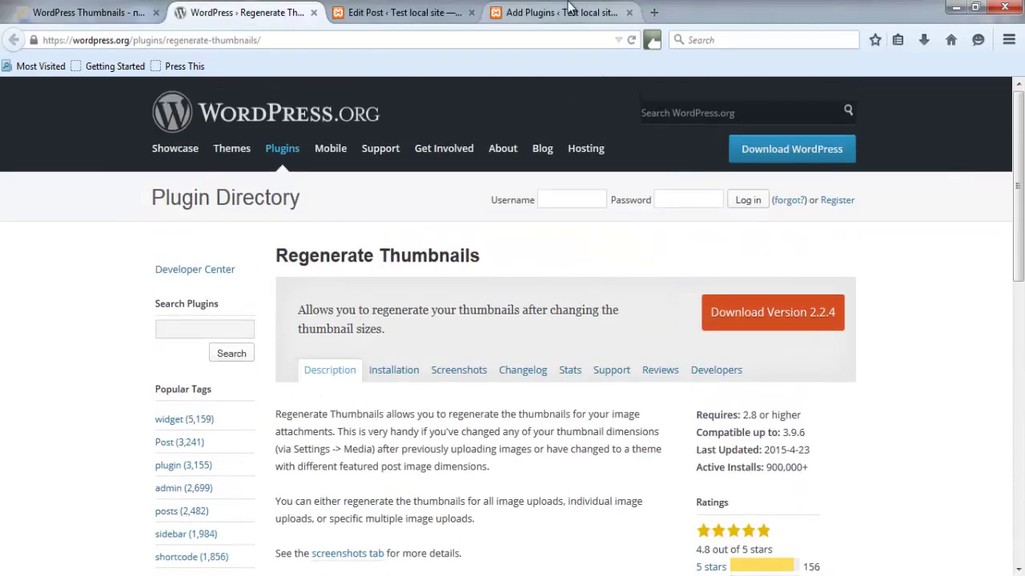
Install the Regenerate Thumbnails plugin from the search results and activate it.
click(569, 8)
click(507, 261)
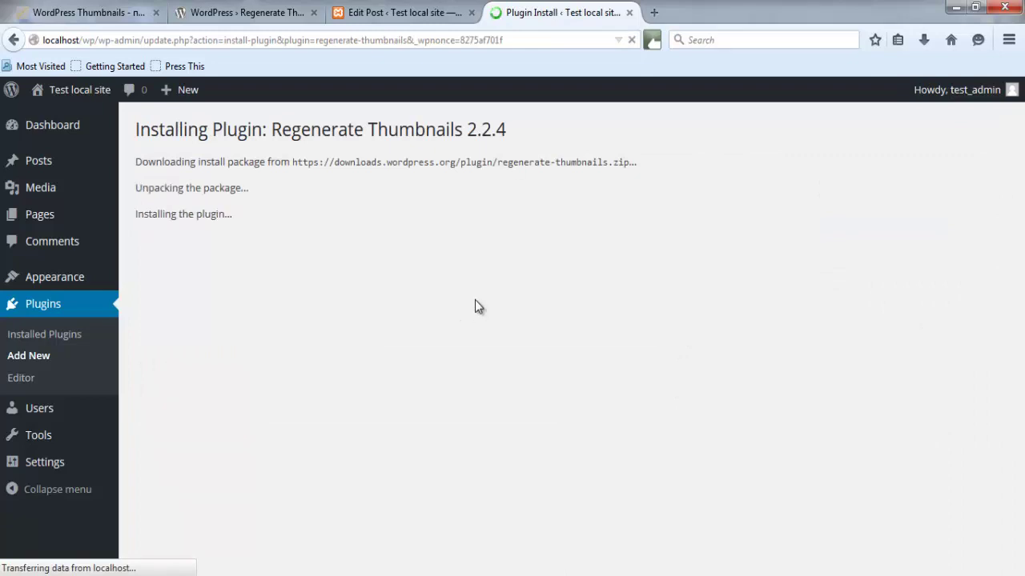
click(200, 272)
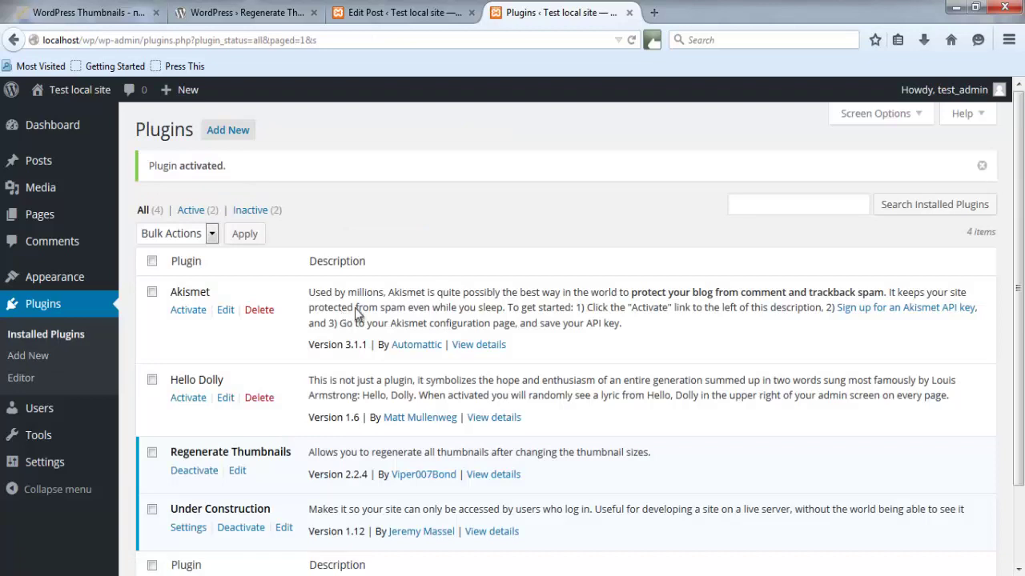
Open the Media Library, view the attachment details of the opti-yt image, and close them.
mouse_move(55, 461)
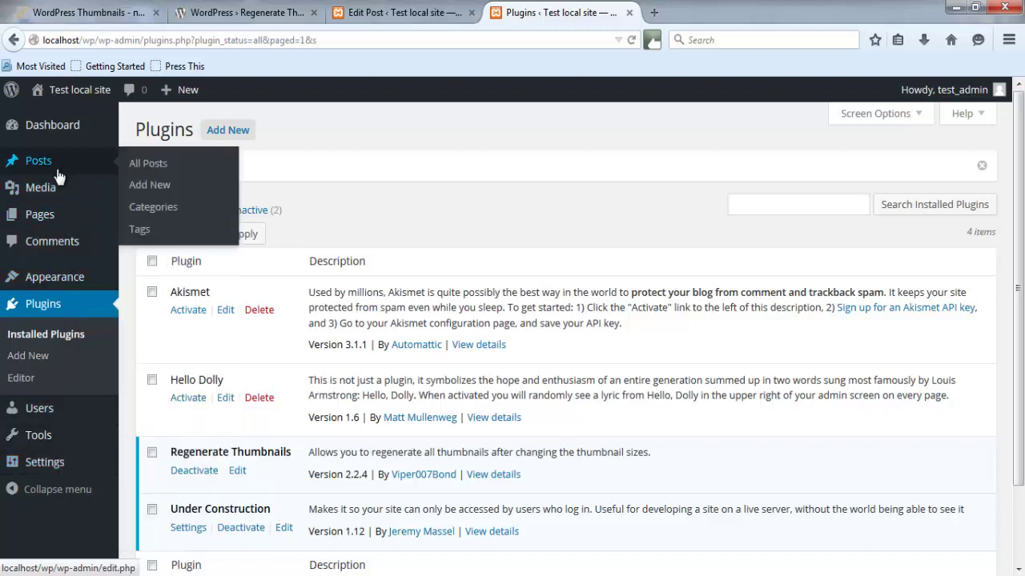
mouse_move(50, 190)
click(142, 194)
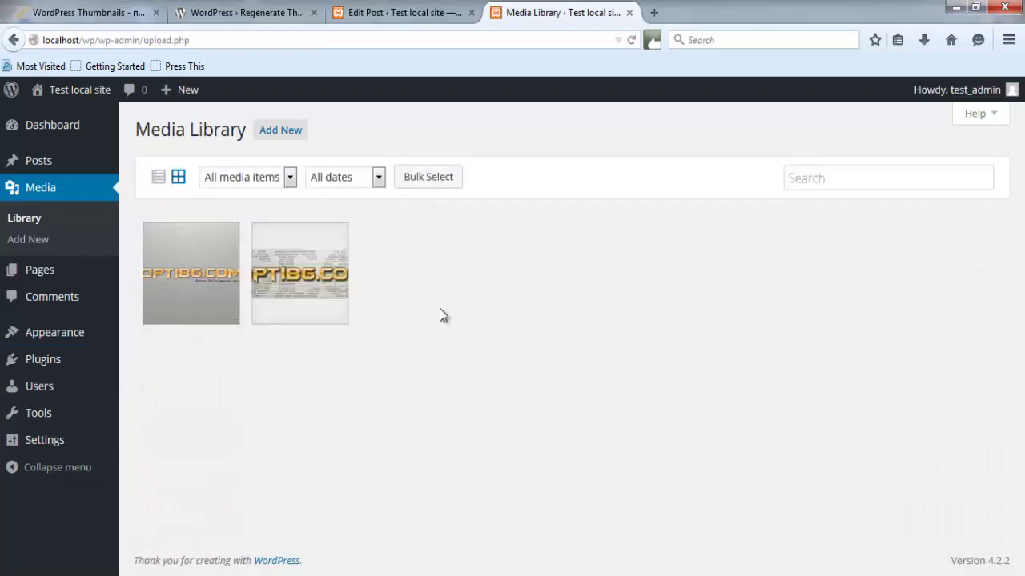
click(208, 301)
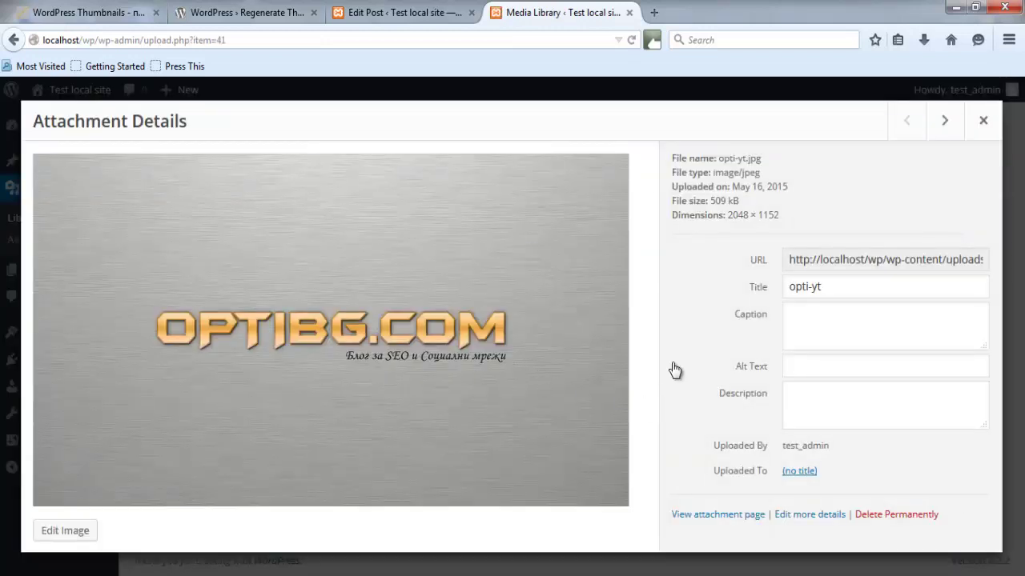
click(982, 122)
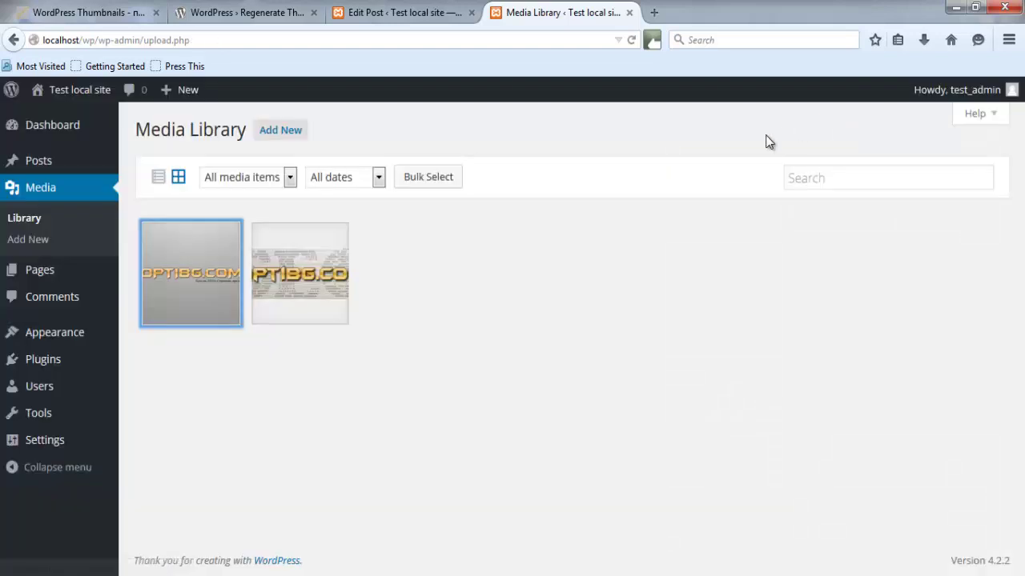
Regenerate the thumbnails of "Ново заглавие (с ключови думи)" from the Media Library's list view, and return to the draft post's editor.
click(158, 176)
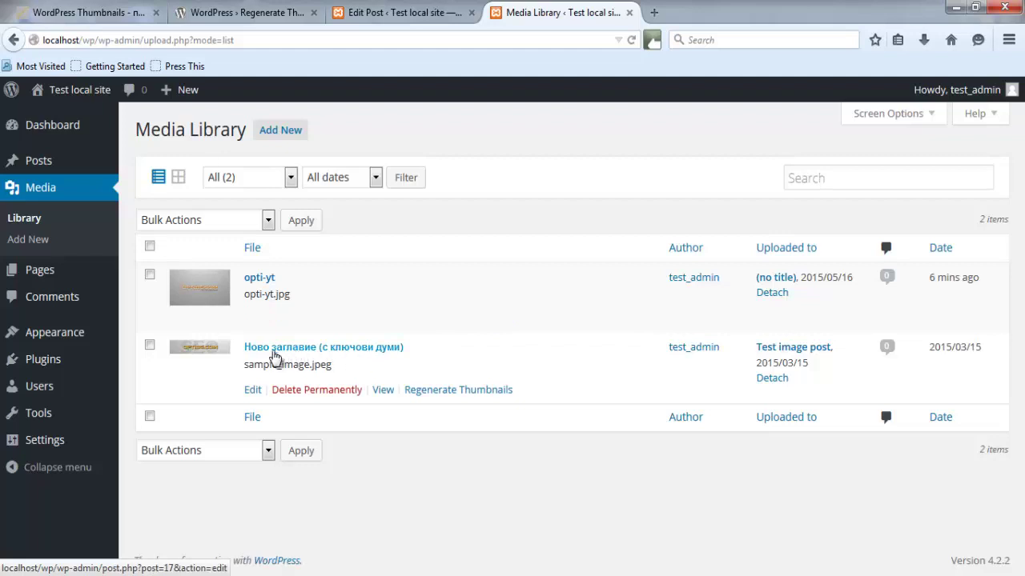
click(425, 394)
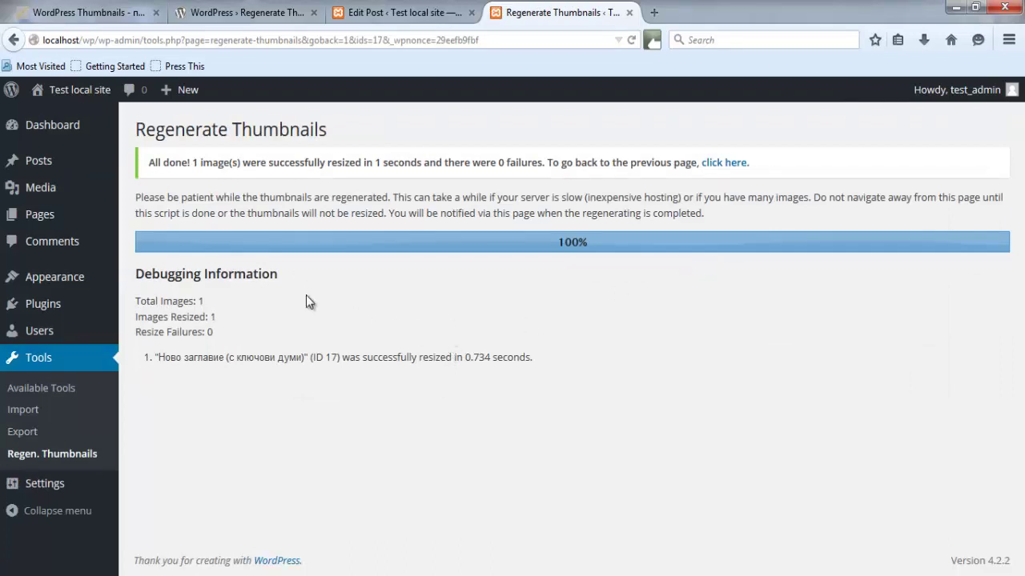
click(423, 18)
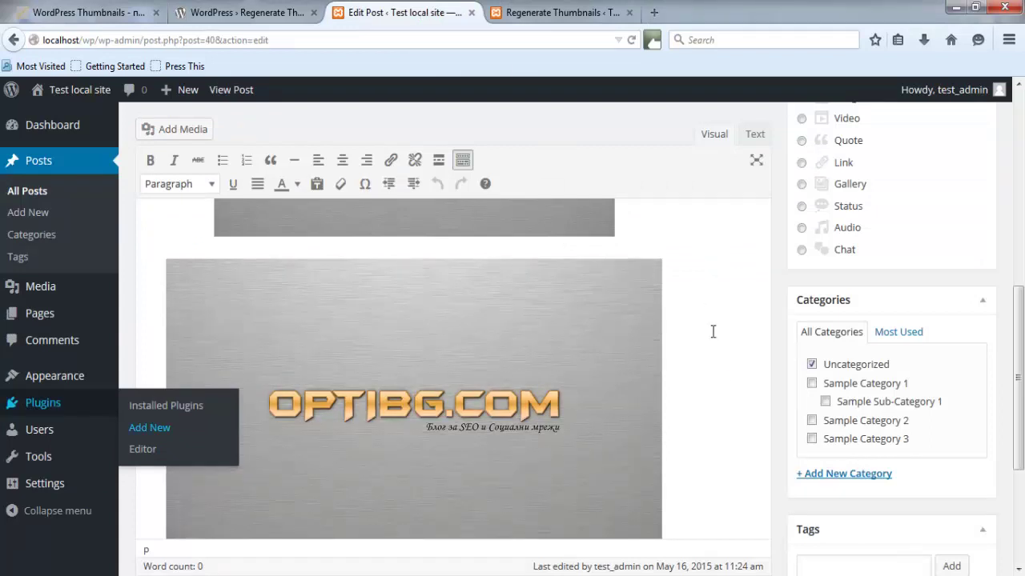
Insert sample_image.jpeg from the Media Library on a new line below the post's last image, using the Thumbnail – 250 × 53 size.
scroll(734, 399, down, 3)
scroll(734, 399, down, 3)
click(431, 370)
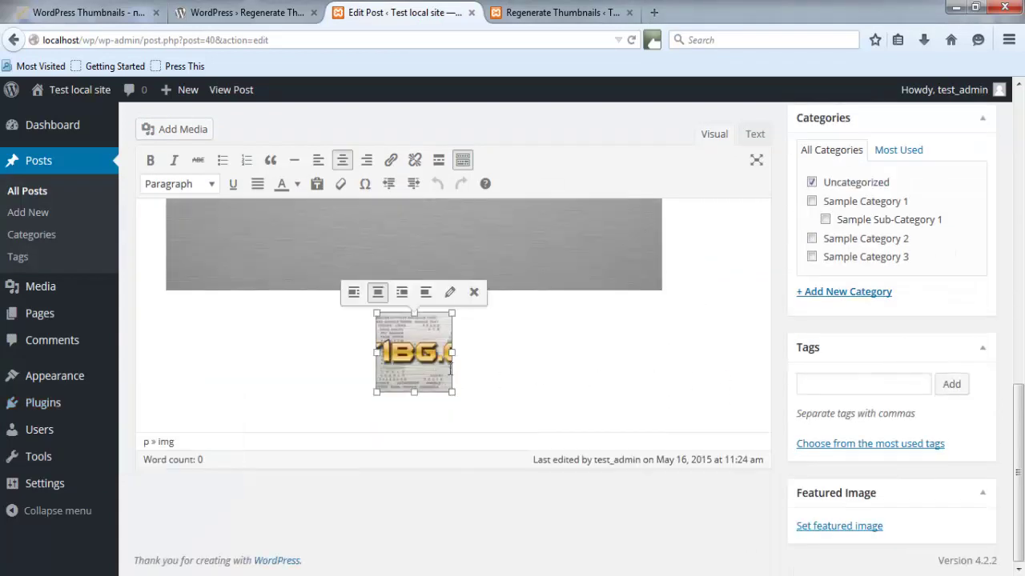
click(499, 381)
key(Return)
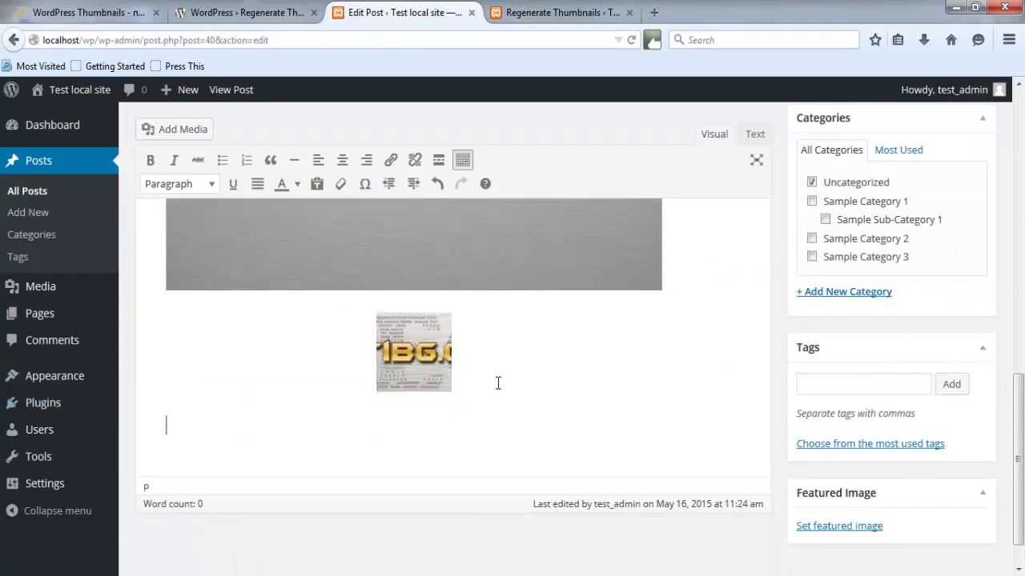
click(190, 129)
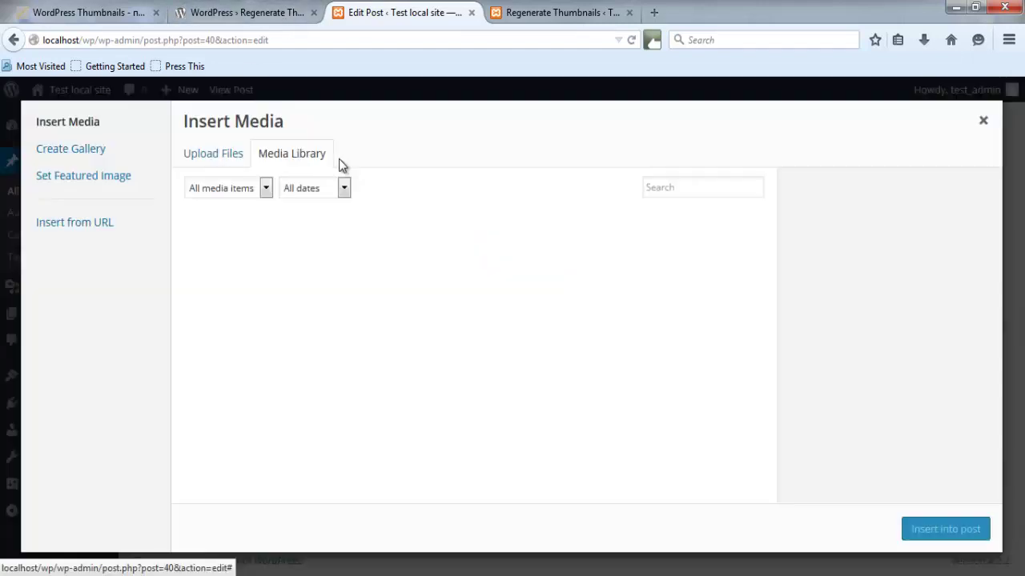
click(342, 249)
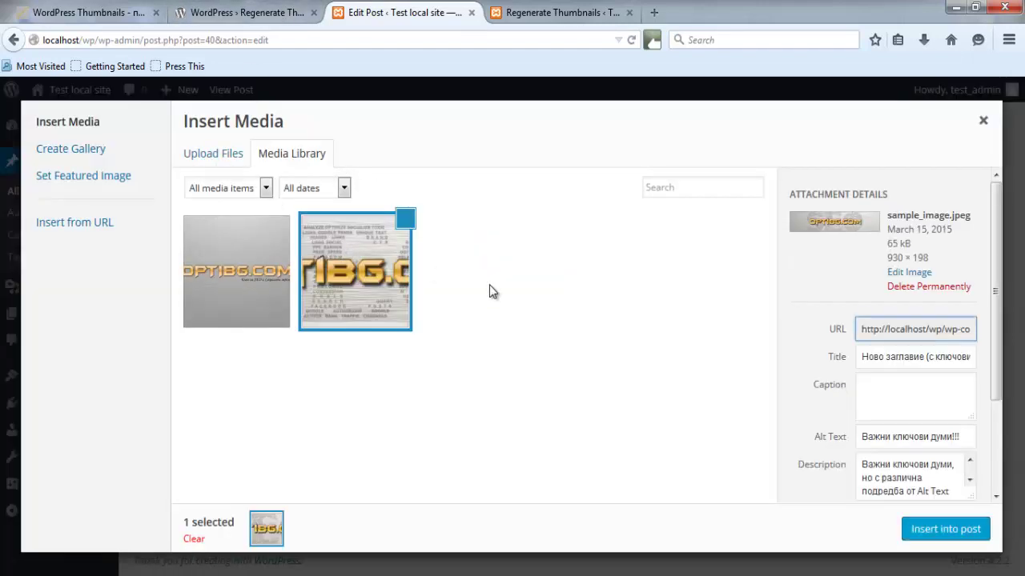
scroll(859, 366, down, 3)
click(958, 492)
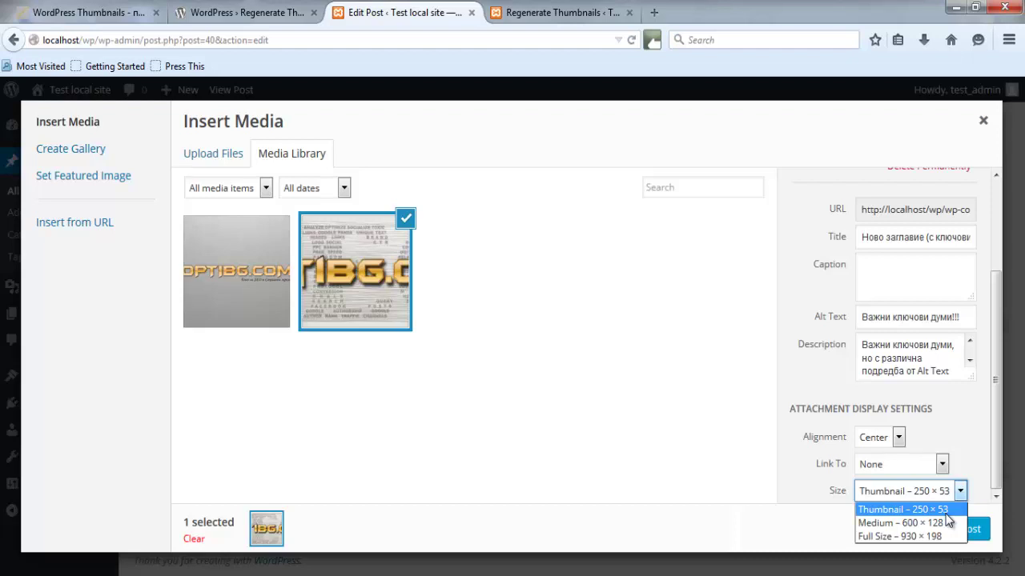
click(941, 511)
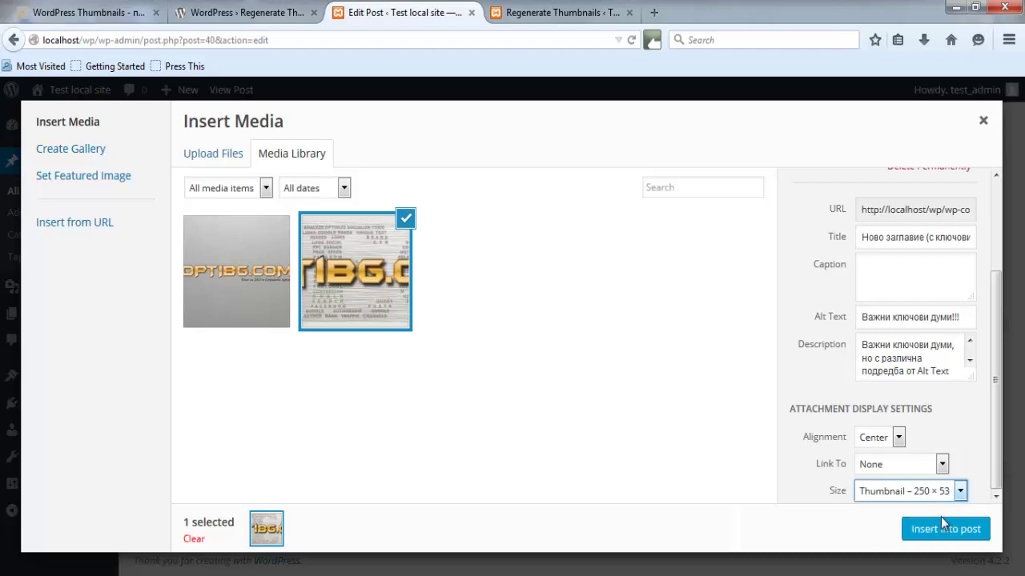
click(951, 530)
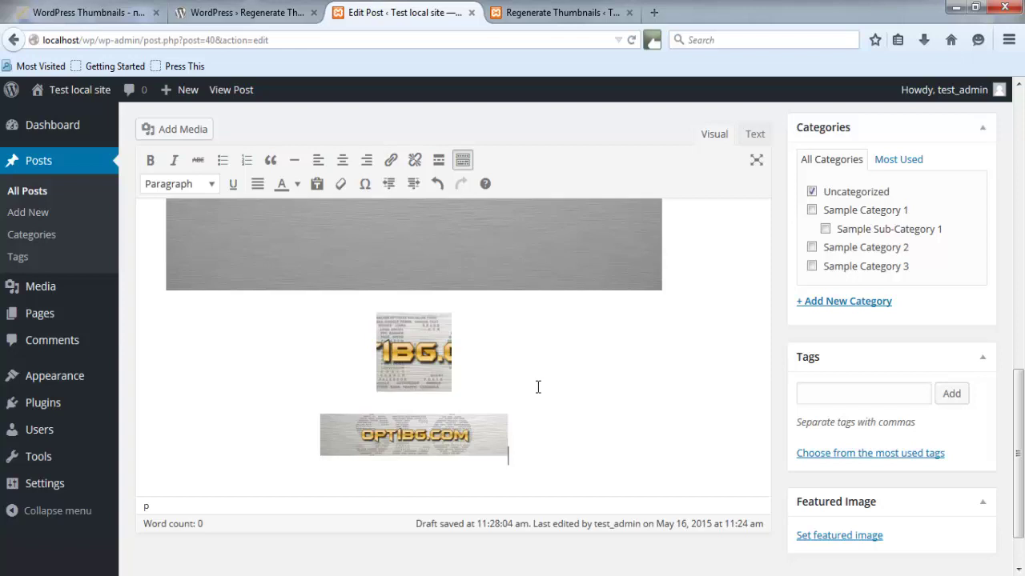
Insert sample_image.jpeg again on a new line below the 250 × 53 thumbnail, using the Medium – 600 × 128 size.
key(Return)
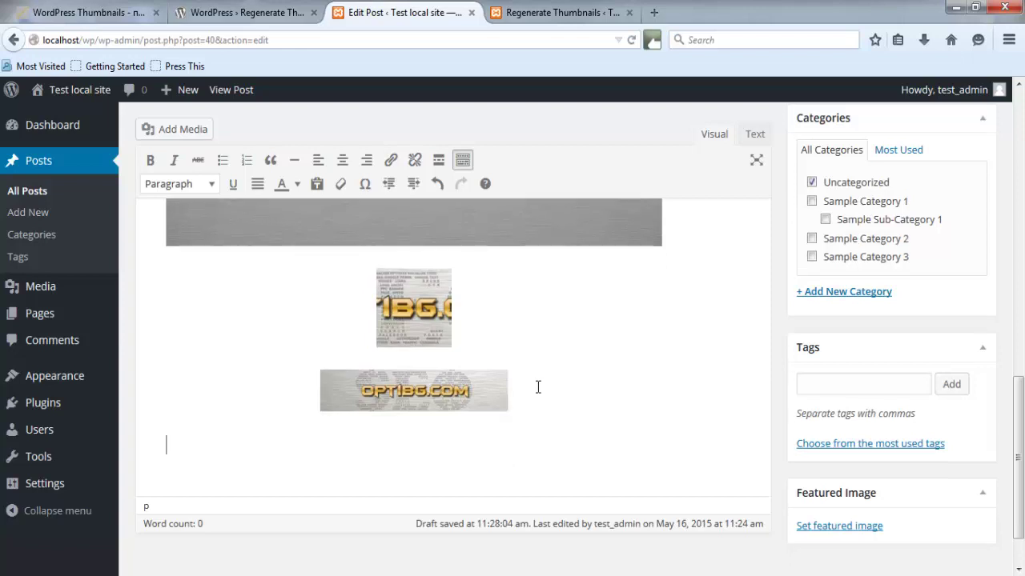
click(189, 131)
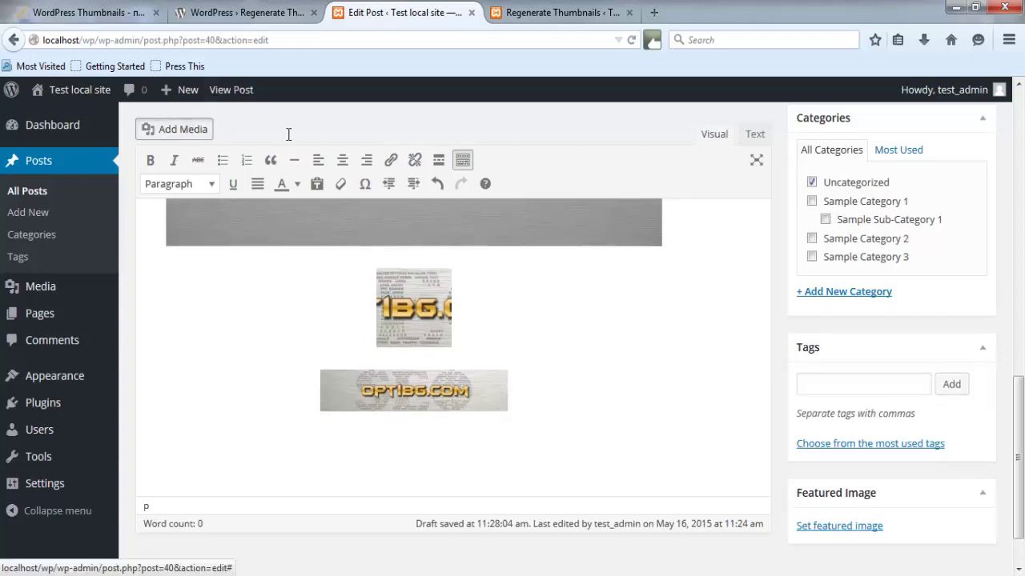
click(343, 296)
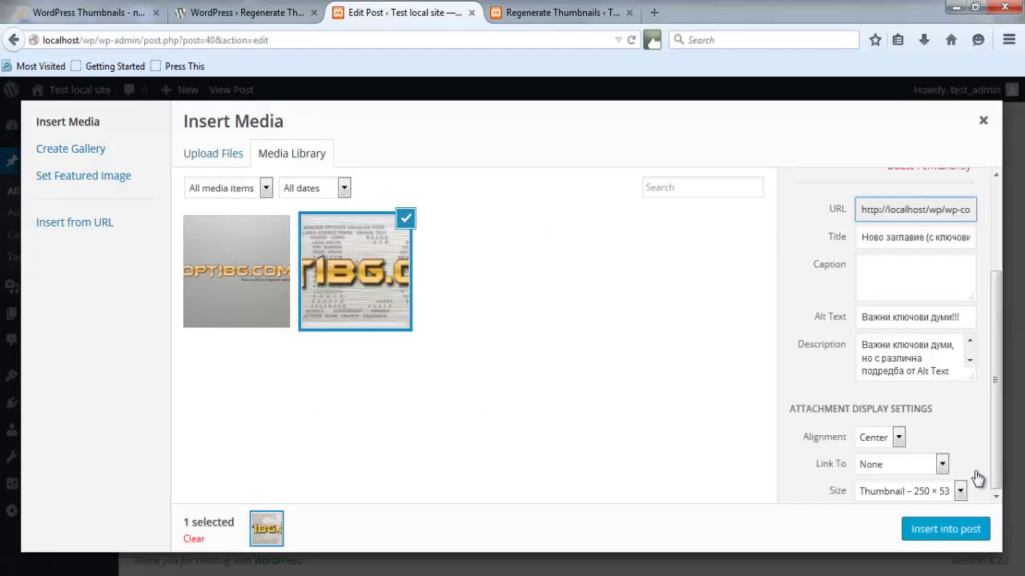
click(959, 491)
click(915, 521)
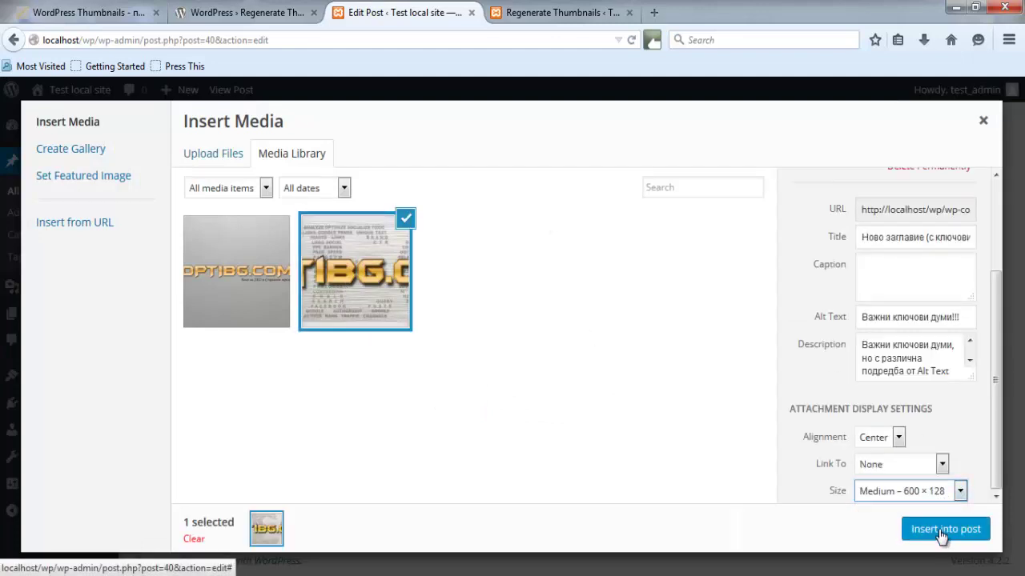
click(936, 536)
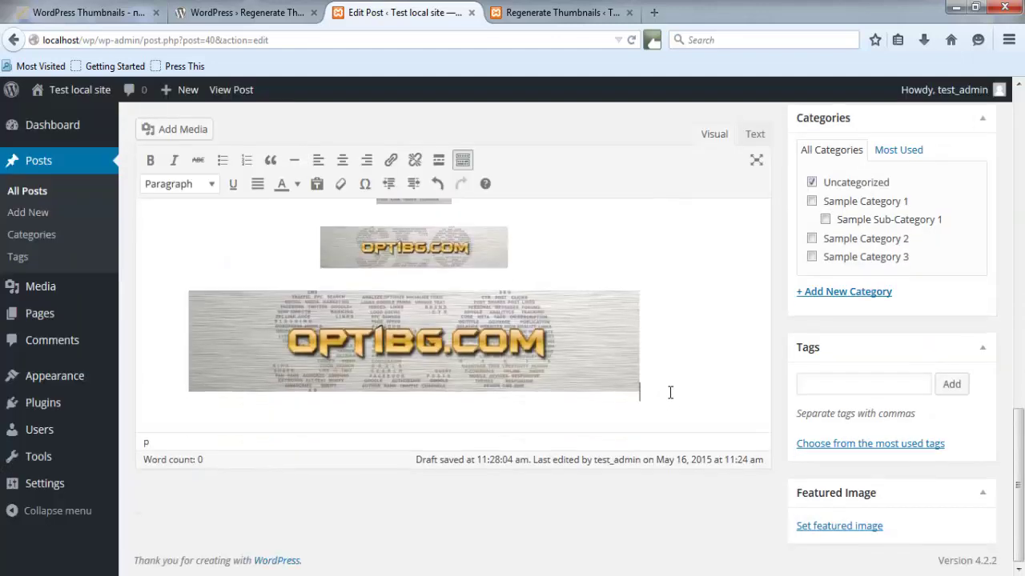